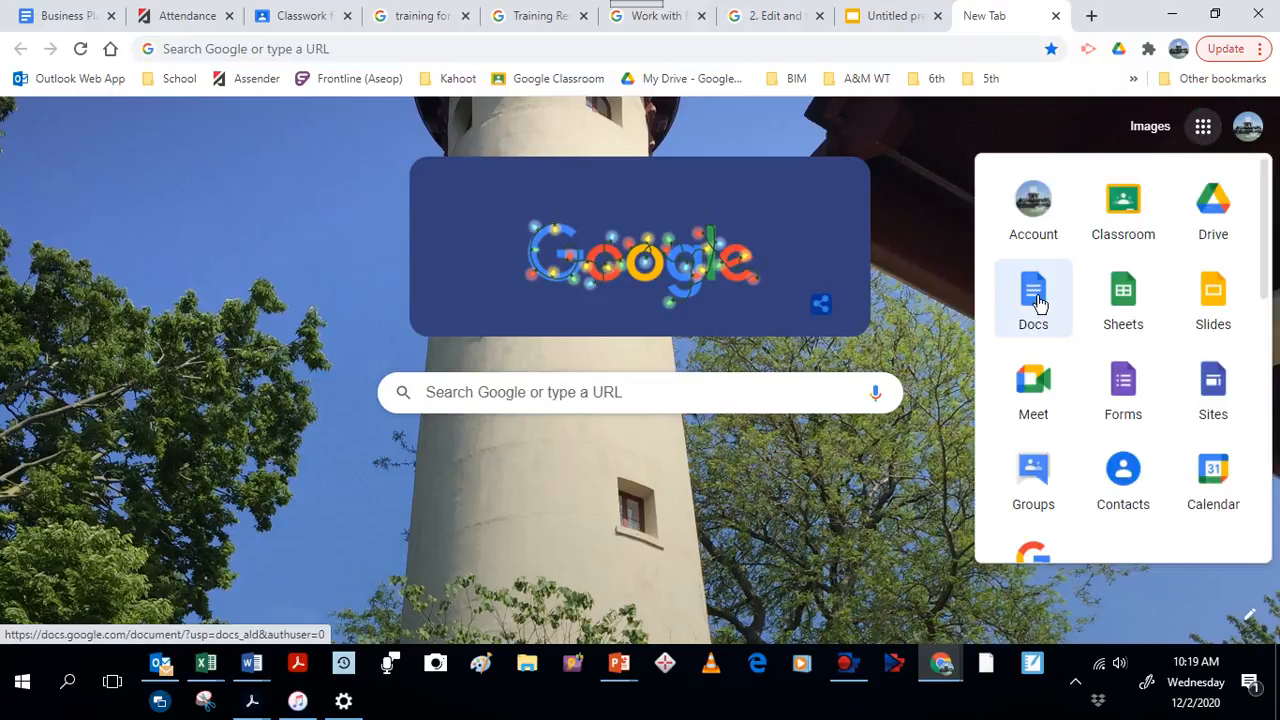
# - Create a blank Google Docs document and name it Background
pyautogui.click(1036, 298)
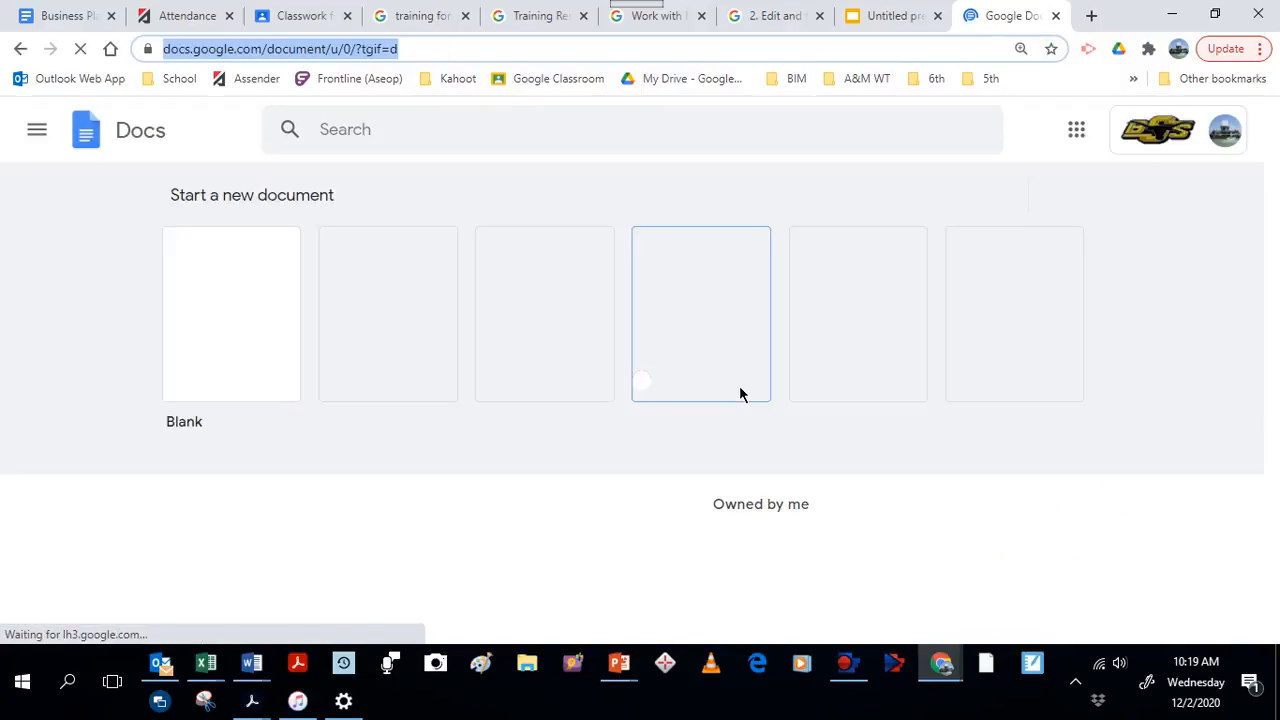
pyautogui.click(235, 318)
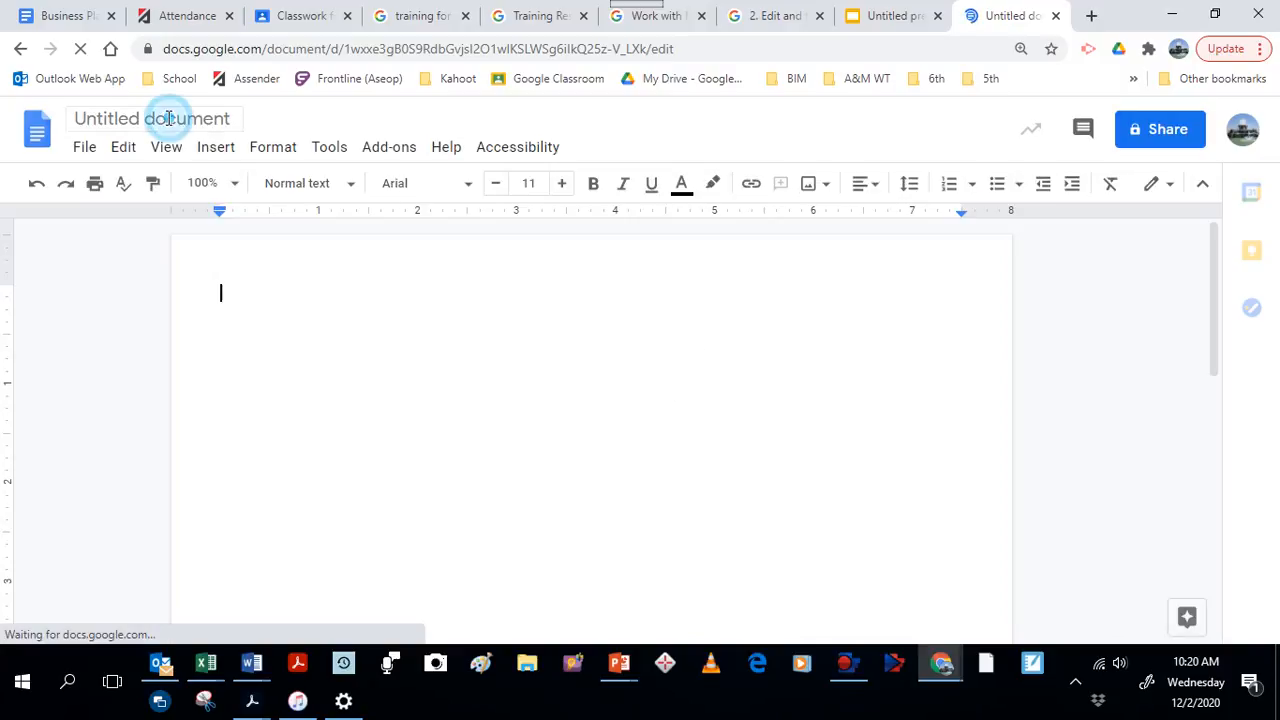
pyautogui.click(233, 118)
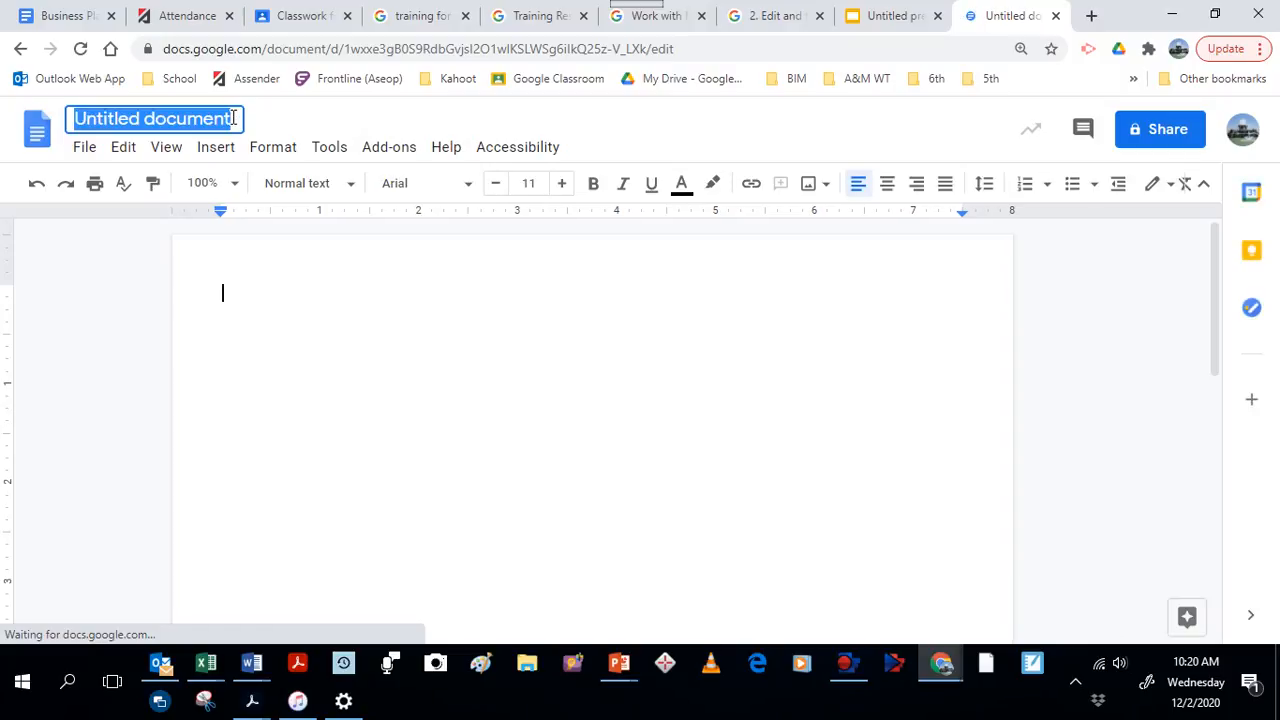
pyautogui.write('Background')
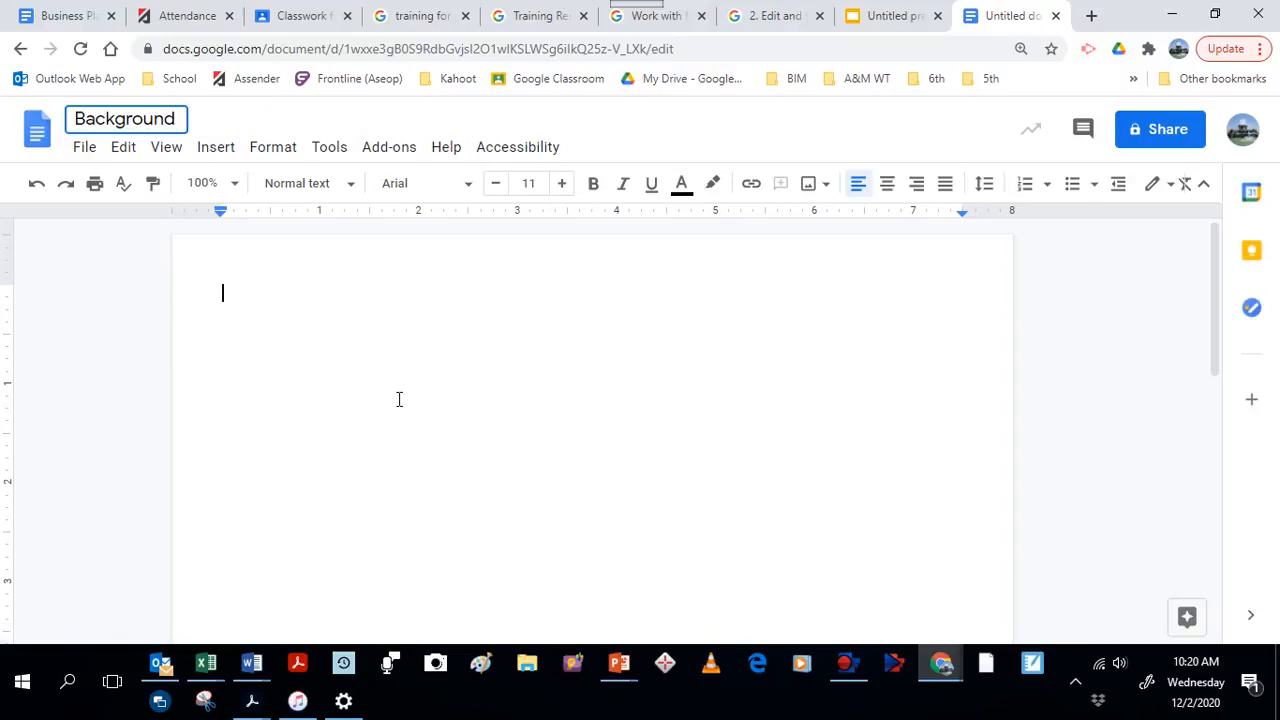
pyautogui.click(367, 361)
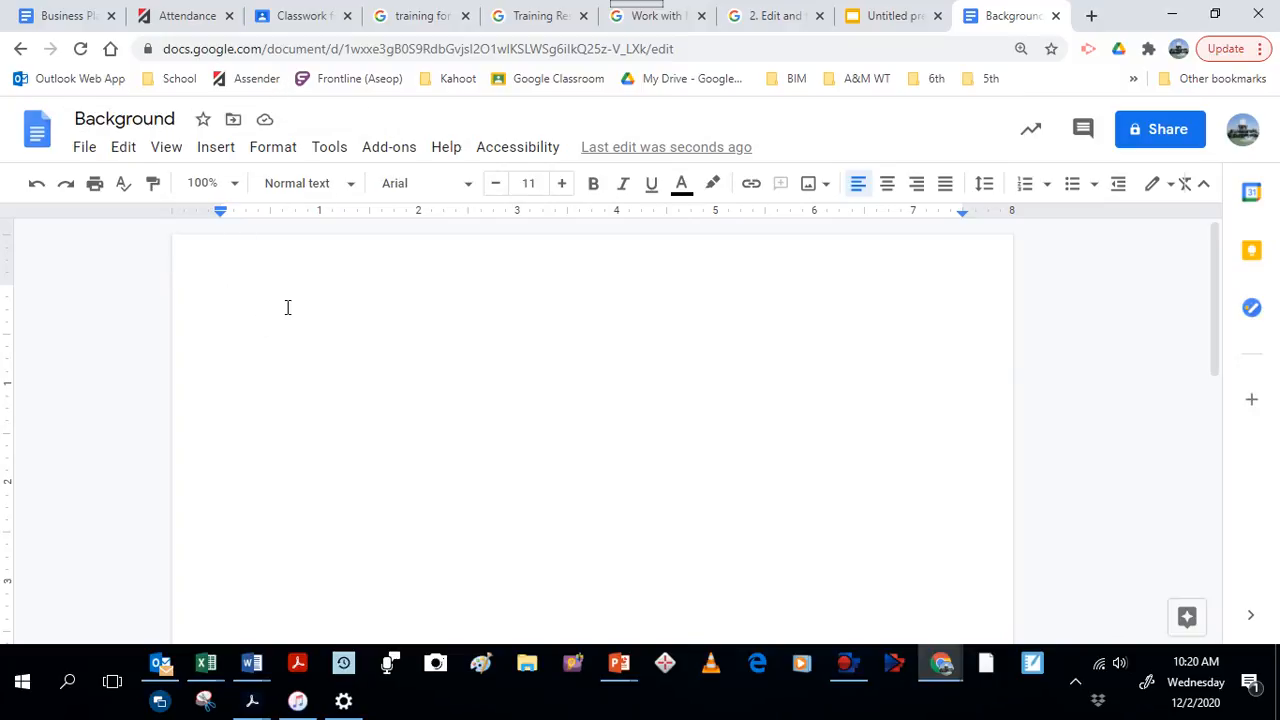
# - Browse the document's move destinations in My Drive, look inside the BIM (1st Period) folder, and leave without moving it
pyautogui.click(233, 121)
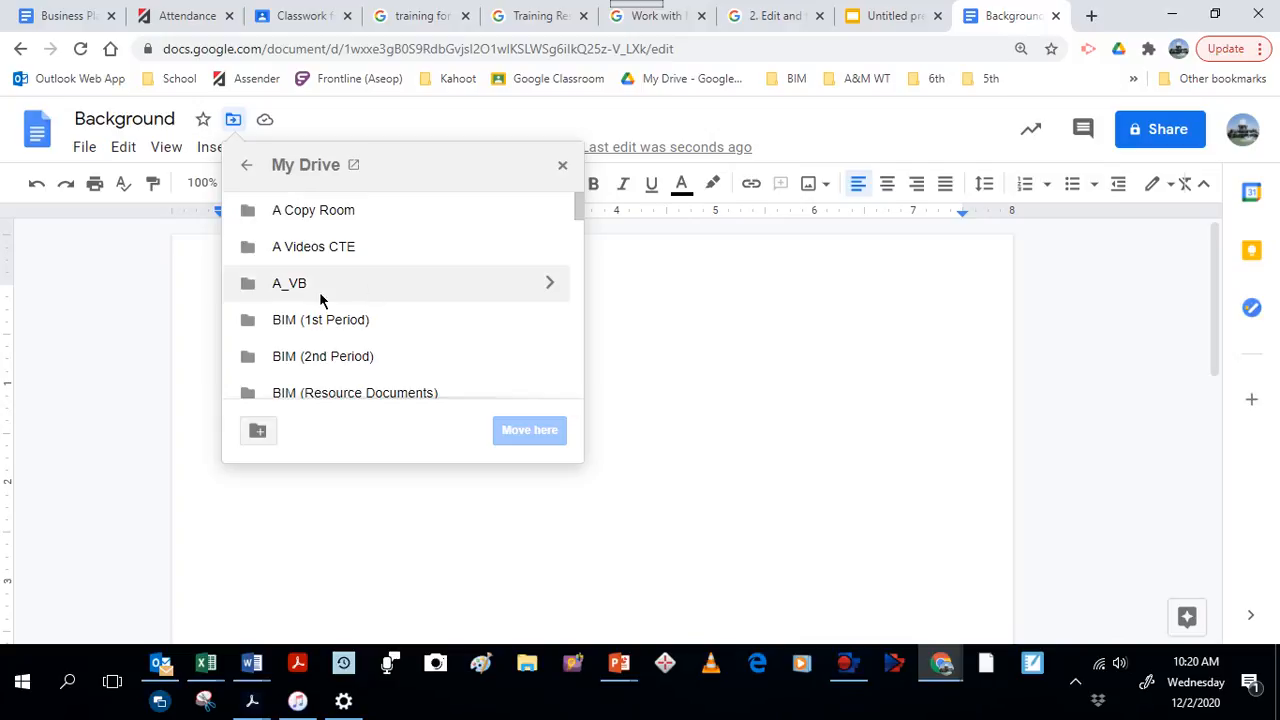
pyautogui.doubleClick(335, 321)
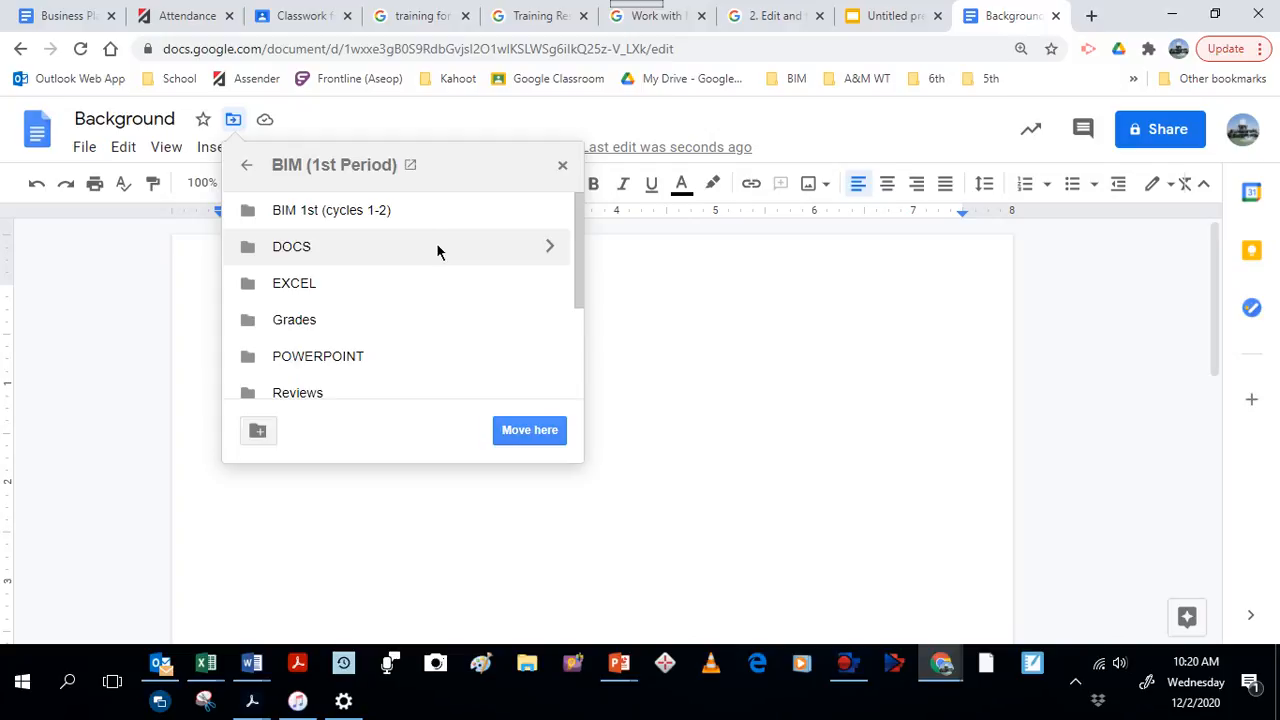
pyautogui.click(678, 425)
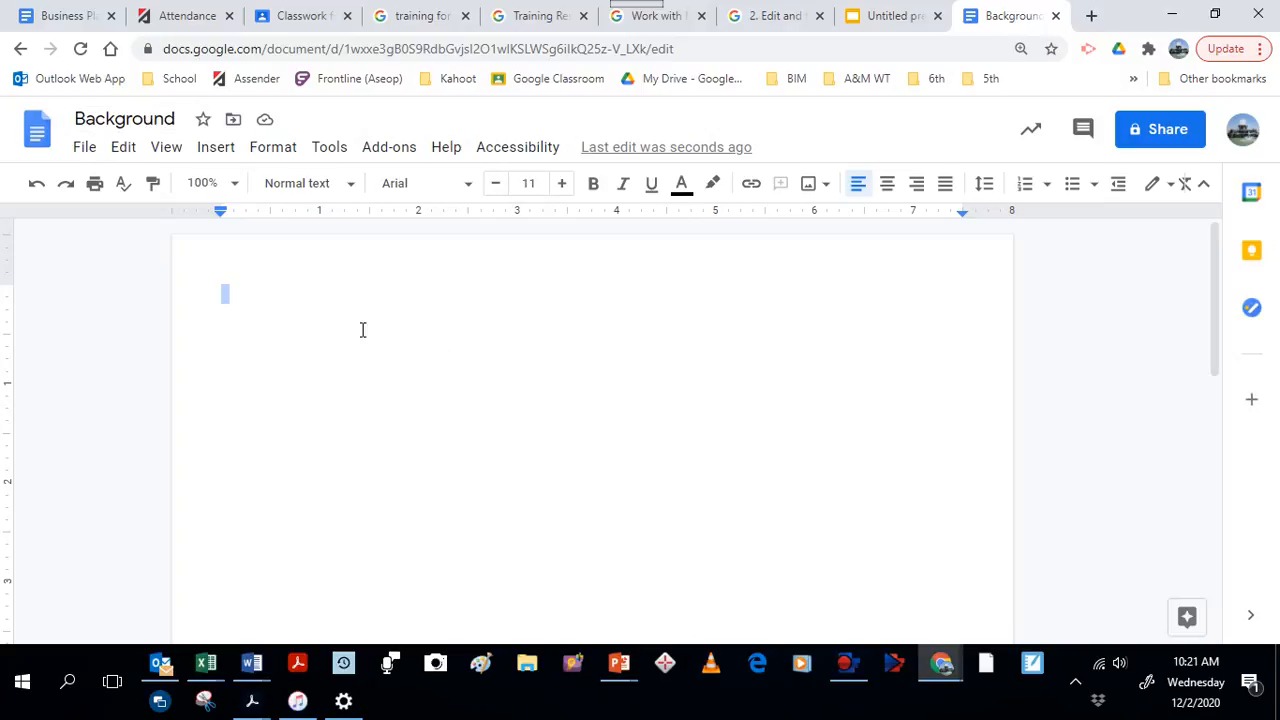
# - Write an opening self-introduction with the author's name, stating they grew up in West Texas and were born in Seagraves, Texas
pyautogui.click(229, 295)
pyautogui.write('Hi my')
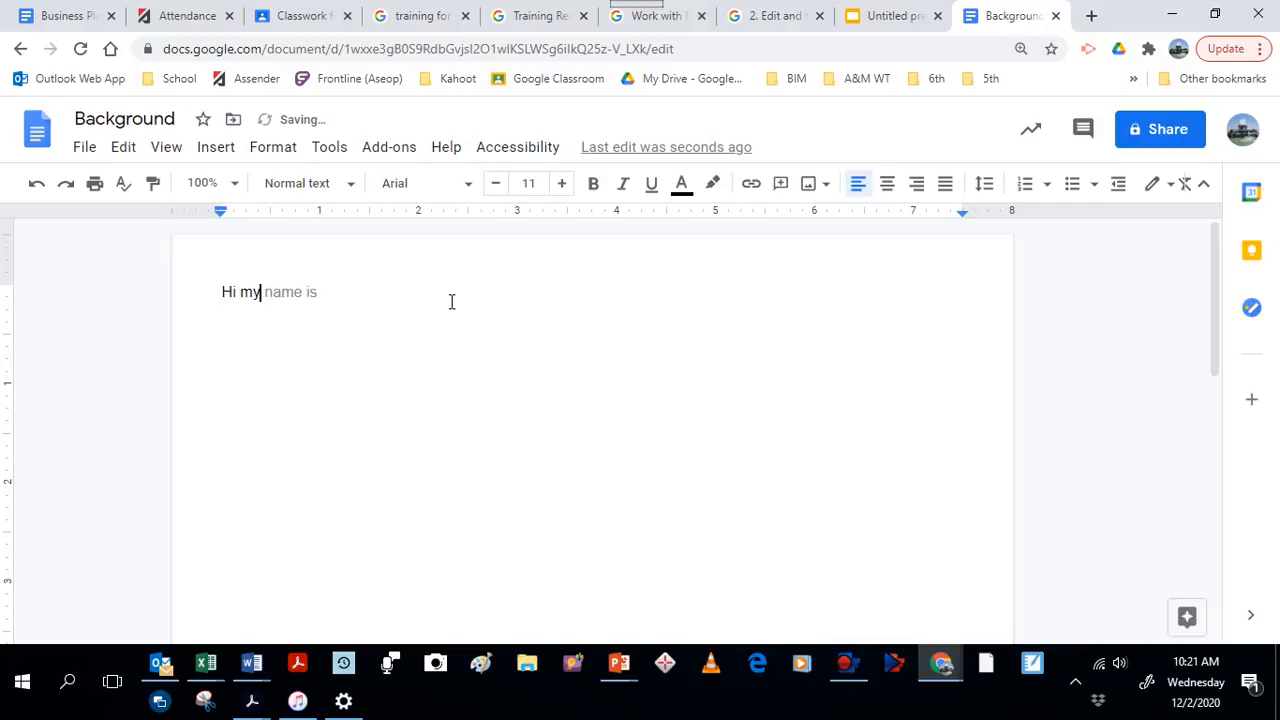
pyautogui.write(' name is Mr. Liles')
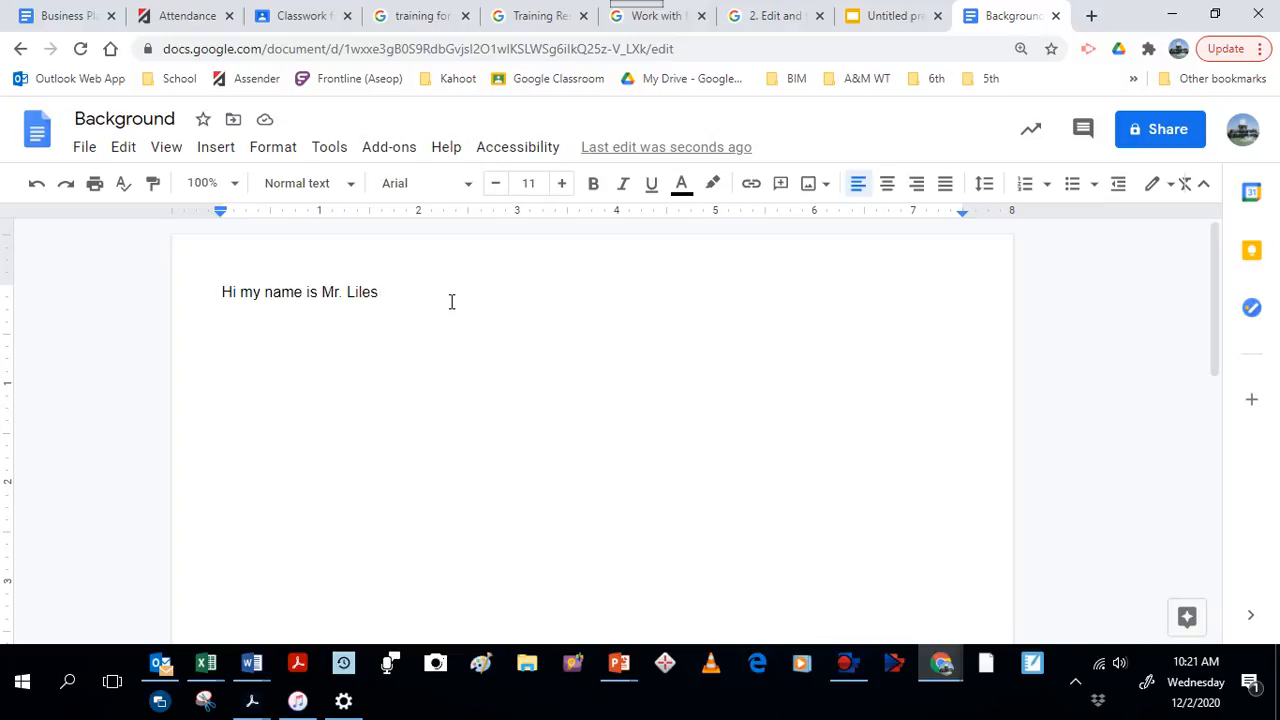
pyautogui.write('. I grew up in ')
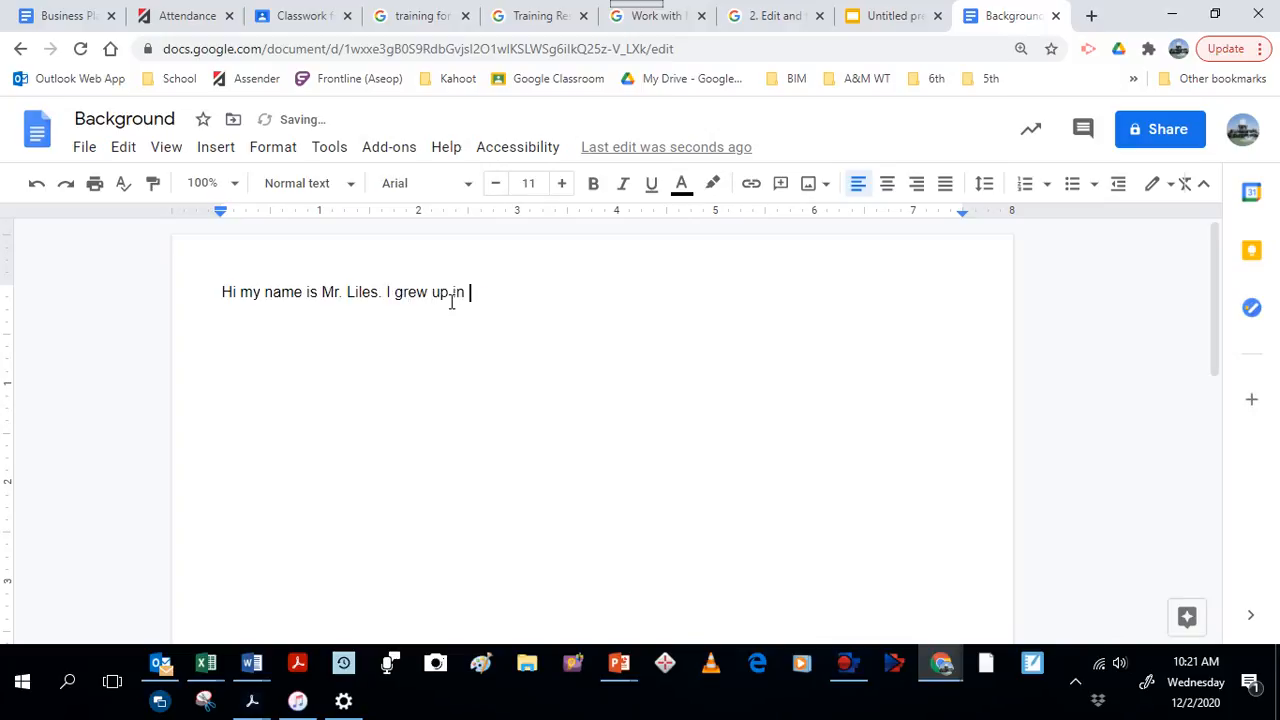
pyautogui.write('West Texas.  I was born ')
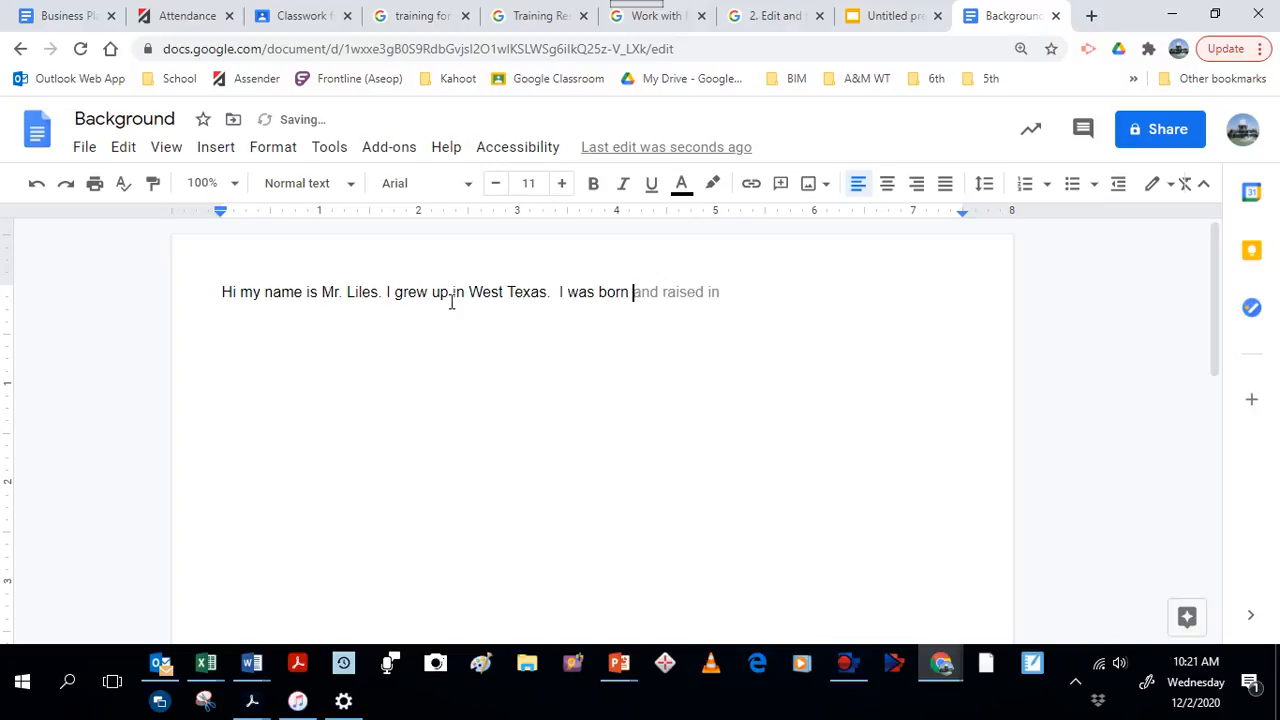
pyautogui.write('in Seagraves')
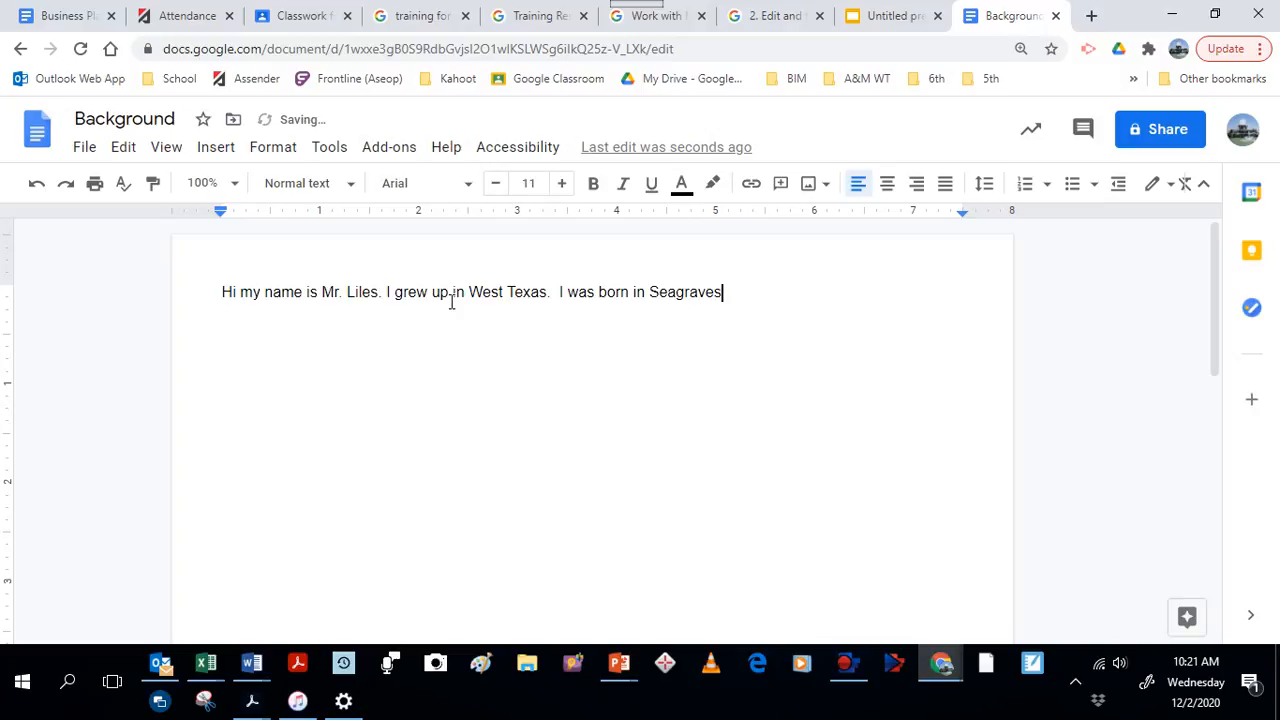
pyautogui.write(' Textas')
pyautogui.press('BackSpace')
pyautogui.press('BackSpace')
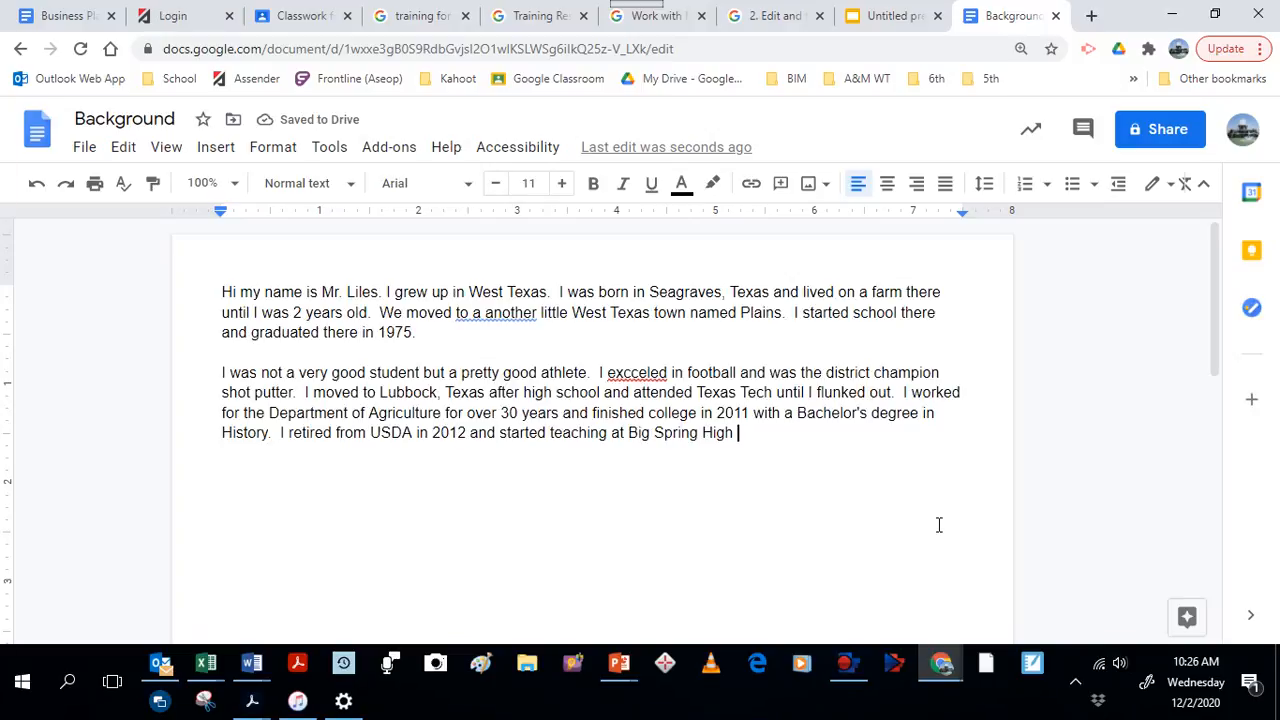
# - Complete the last sentence of the second paragraph so it ends with "Big Spring High School."
pyautogui.write('Scoo')
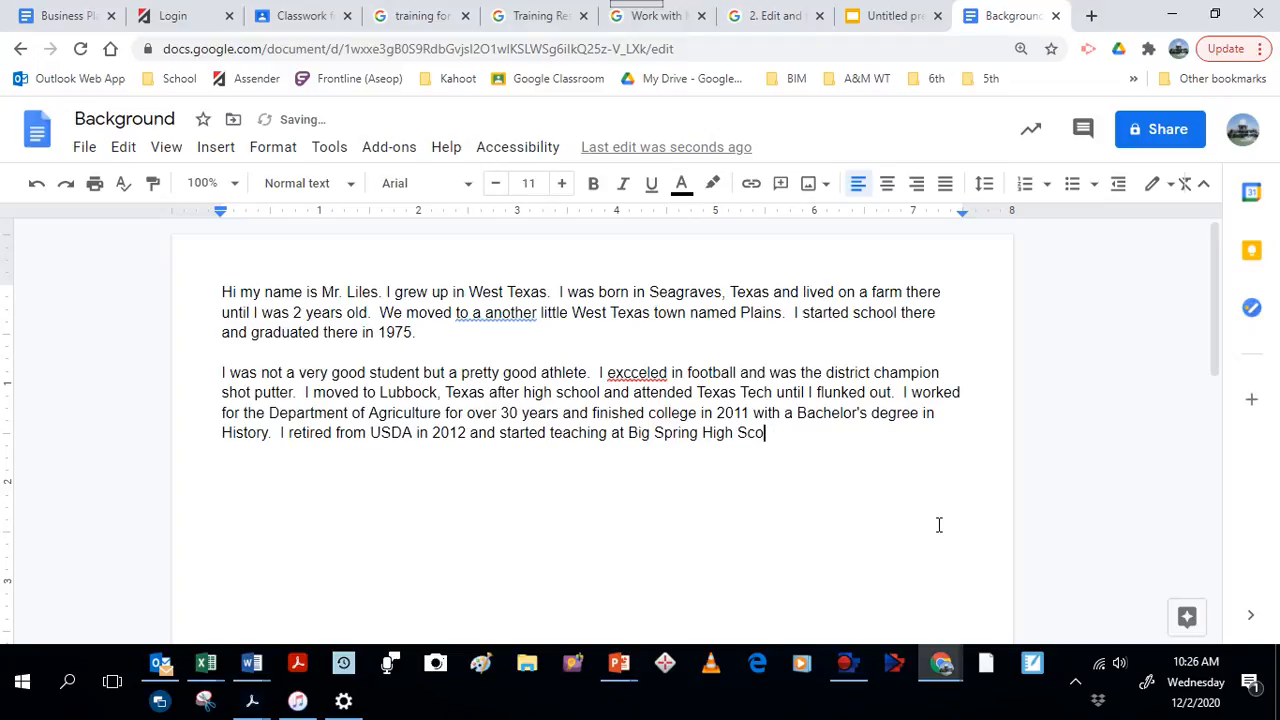
pyautogui.press('BackSpace')
pyautogui.write('hool.')
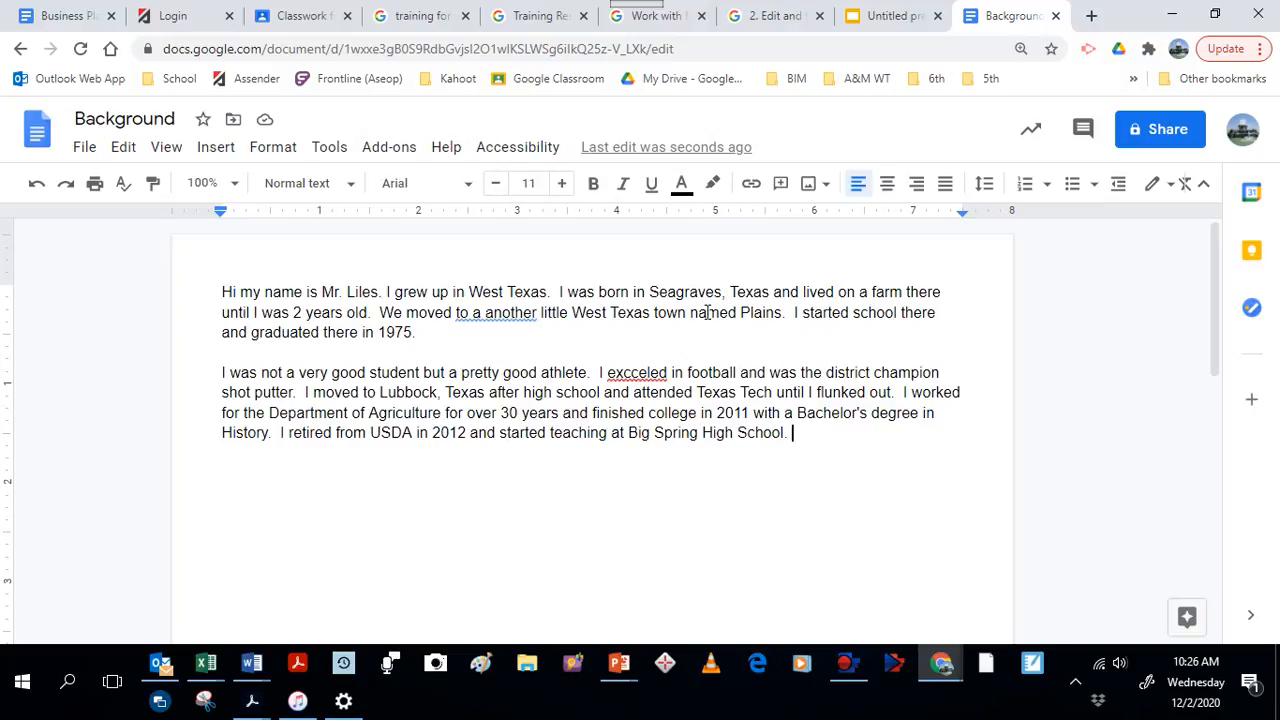
# - Accept the suggested corrections "to another" in the first paragraph and "excelled" in the second
pyautogui.click(507, 317)
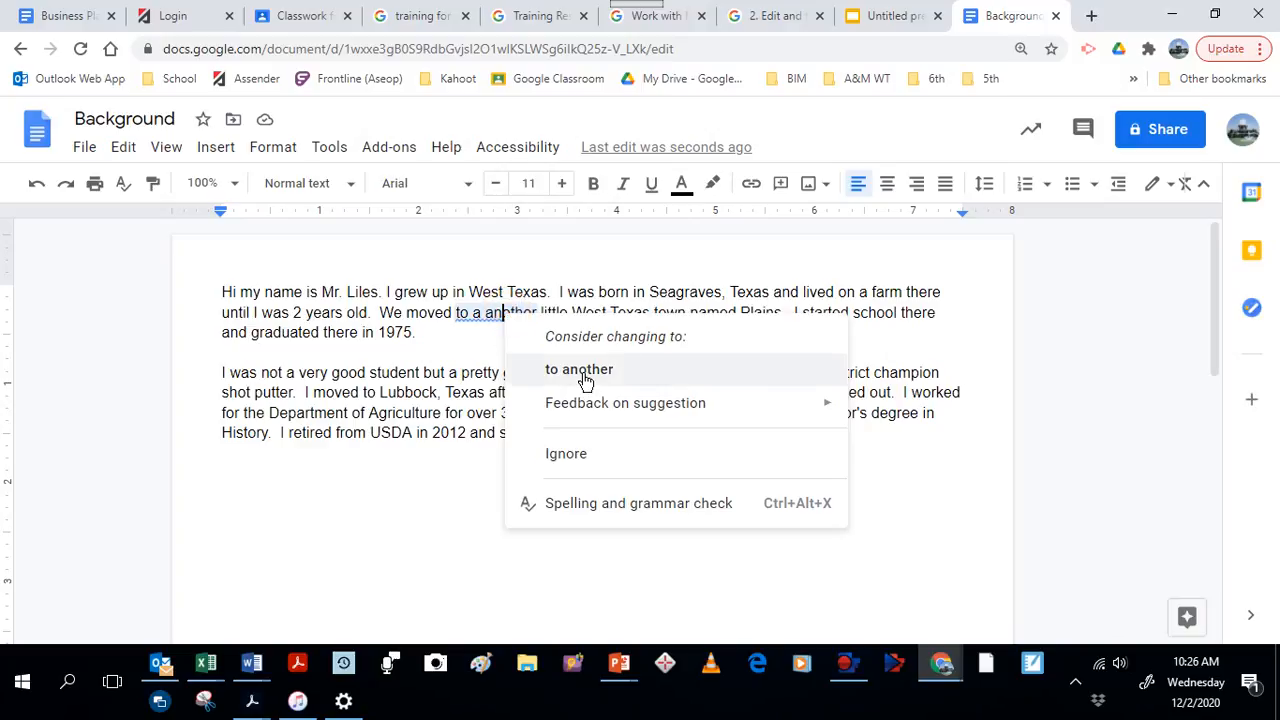
pyautogui.click(585, 370)
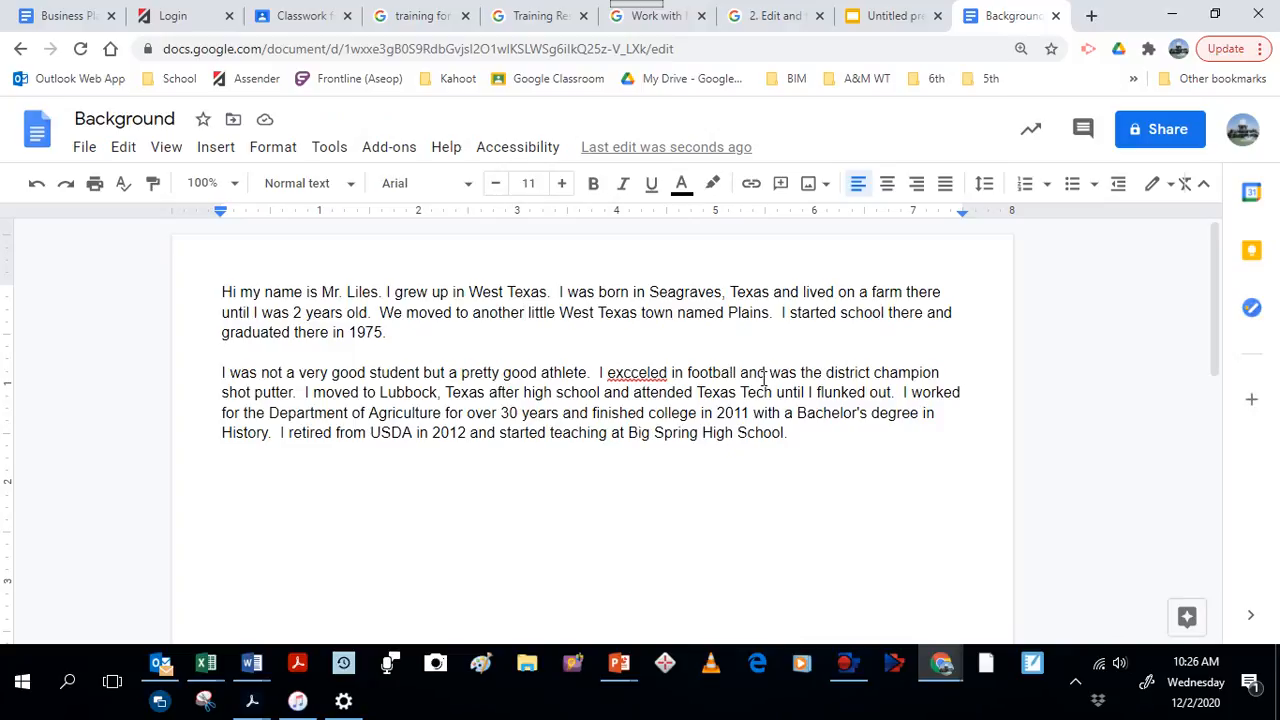
pyautogui.rightClick(649, 372)
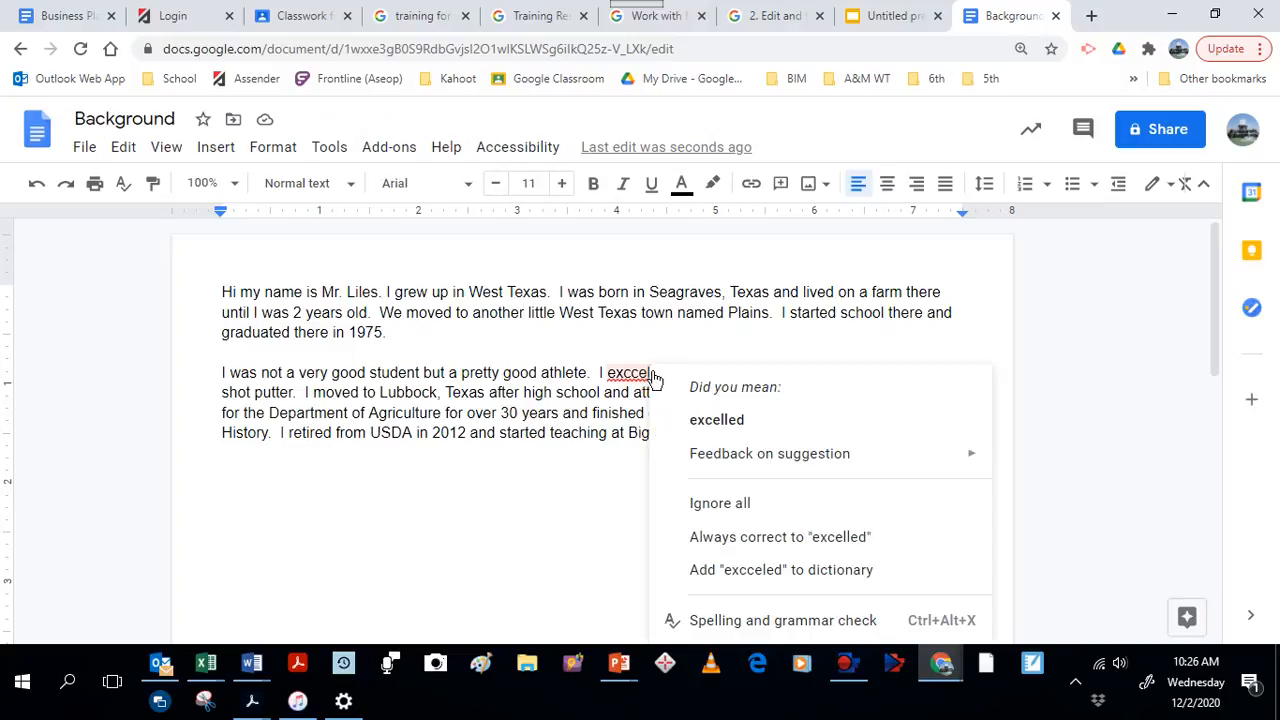
pyautogui.click(724, 422)
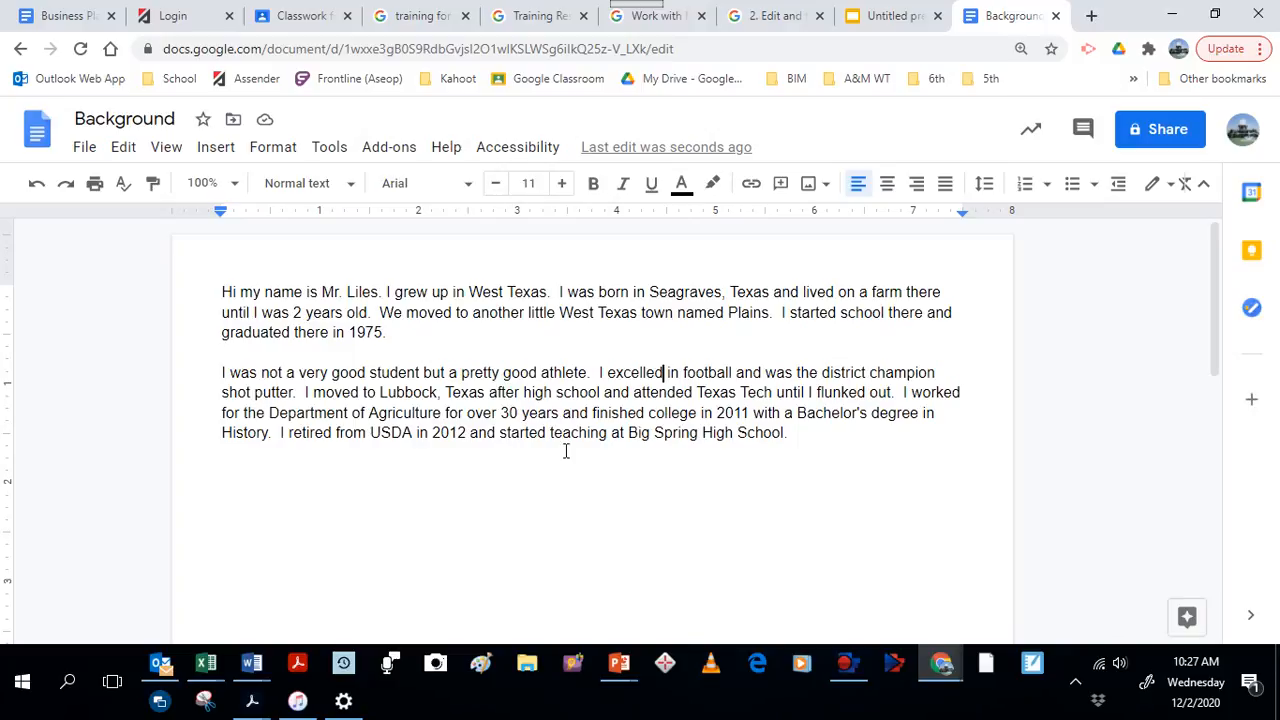
# - Add the line "My favorite foods" below the second paragraph, followed by a blank line
pyautogui.click(791, 433)
pyautogui.press('Return')
pyautogui.write('My favorite ')
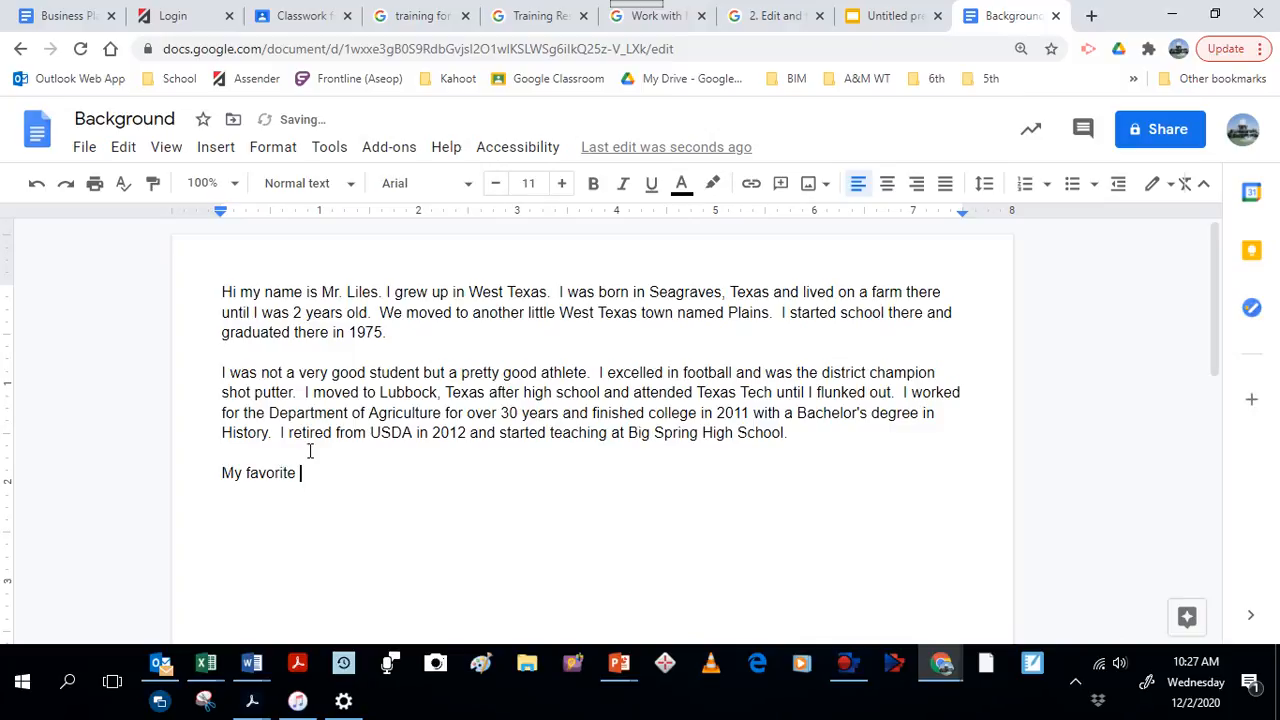
pyautogui.write('f')
pyautogui.write('s')
pyautogui.press('Return')
# - List Steak, Chef Salad, Tacos, Fried Chicken and Catfish on separate lines under "My favorite foods"
pyautogui.write('Steak')
pyautogui.press('Return')
pyautogui.write('Chef Salad')
pyautogui.press('Return')
pyautogui.write('Tacos')
pyautogui.press('Return')
pyautogui.write('Fried ')
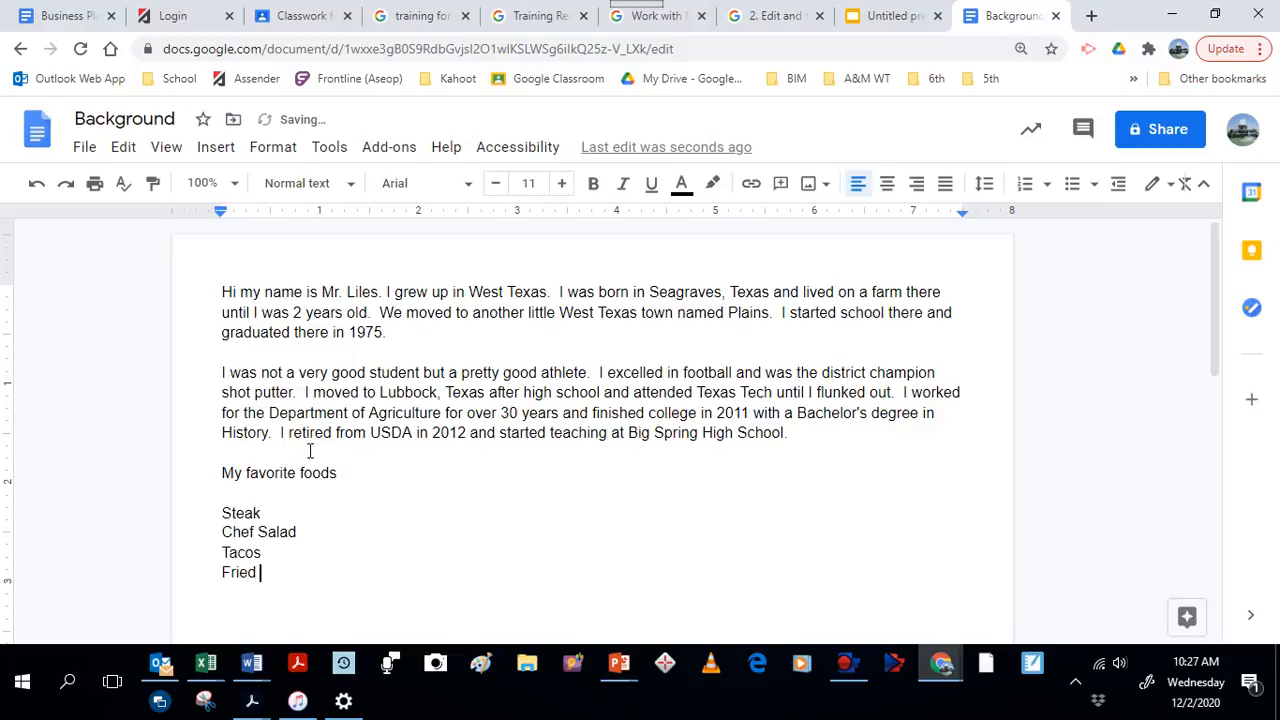
pyautogui.write('Chicken')
pyautogui.press('Return')
pyautogui.write('Catfish')
pyautogui.press('Return')
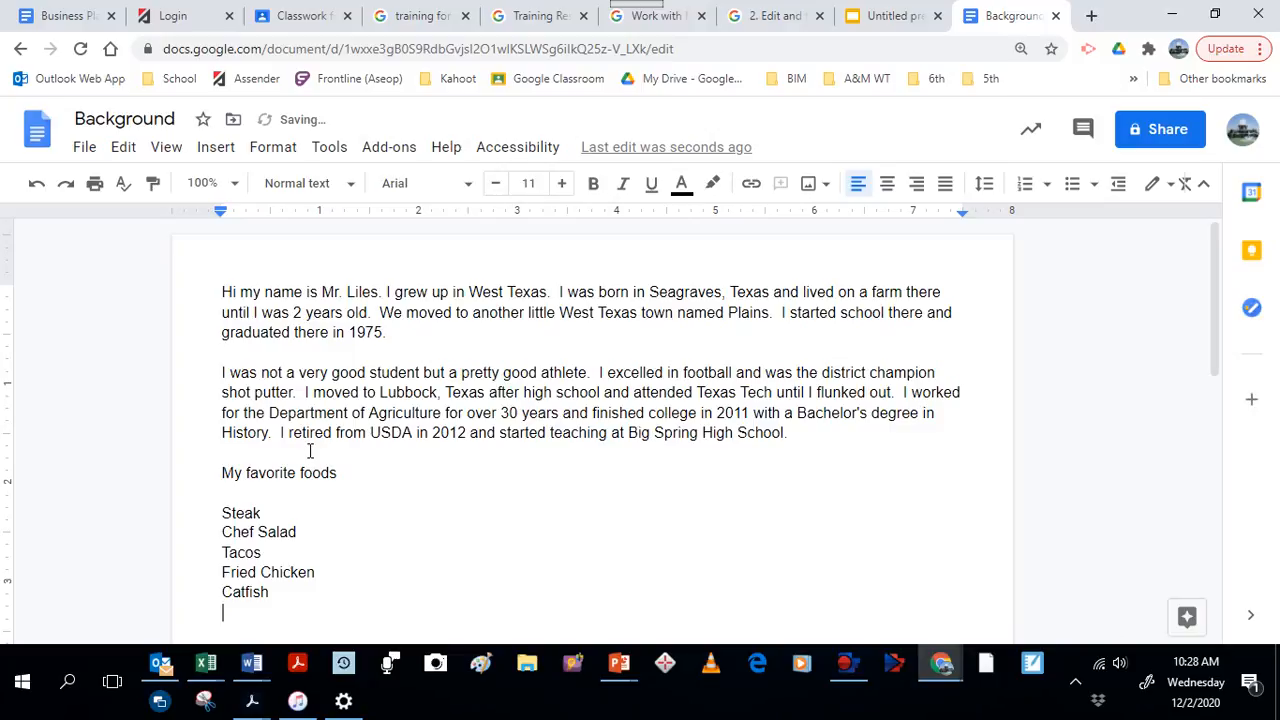
# - Extend the food list with Fajitas and Ham on separate lines below Catfish
pyautogui.scroll(-1, 490, 500)
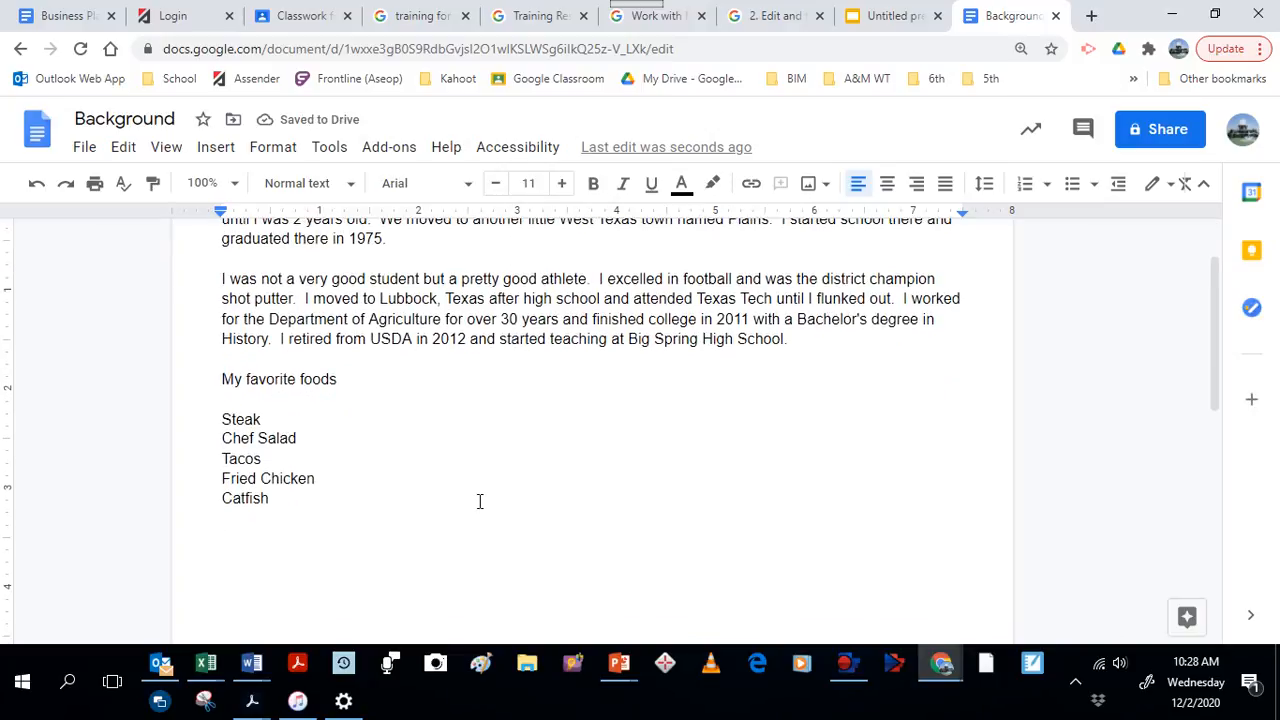
pyautogui.write('Fajitas')
pyautogui.press('Return')
pyautogui.write('Ham')
pyautogui.click(453, 487)
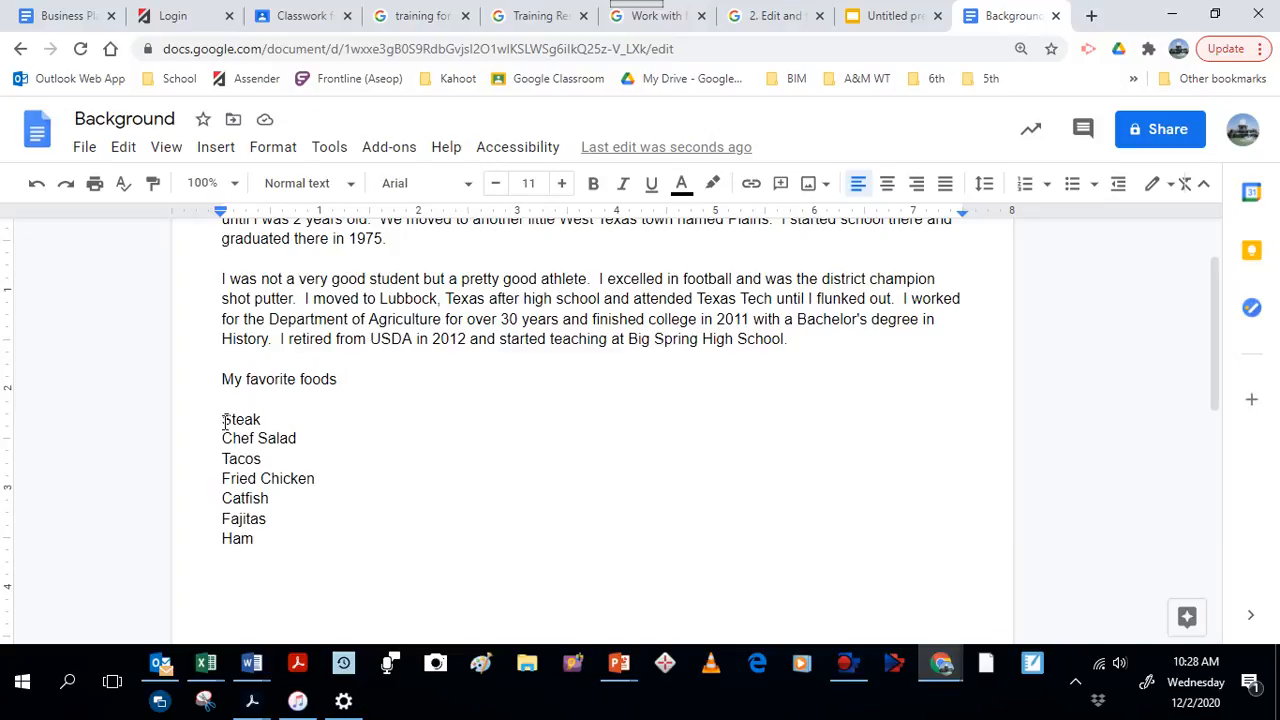
# - Format the seven foods from Steak to Ham as a bulleted list
pyautogui.moveTo(224, 420); pyautogui.dragTo(264, 542)
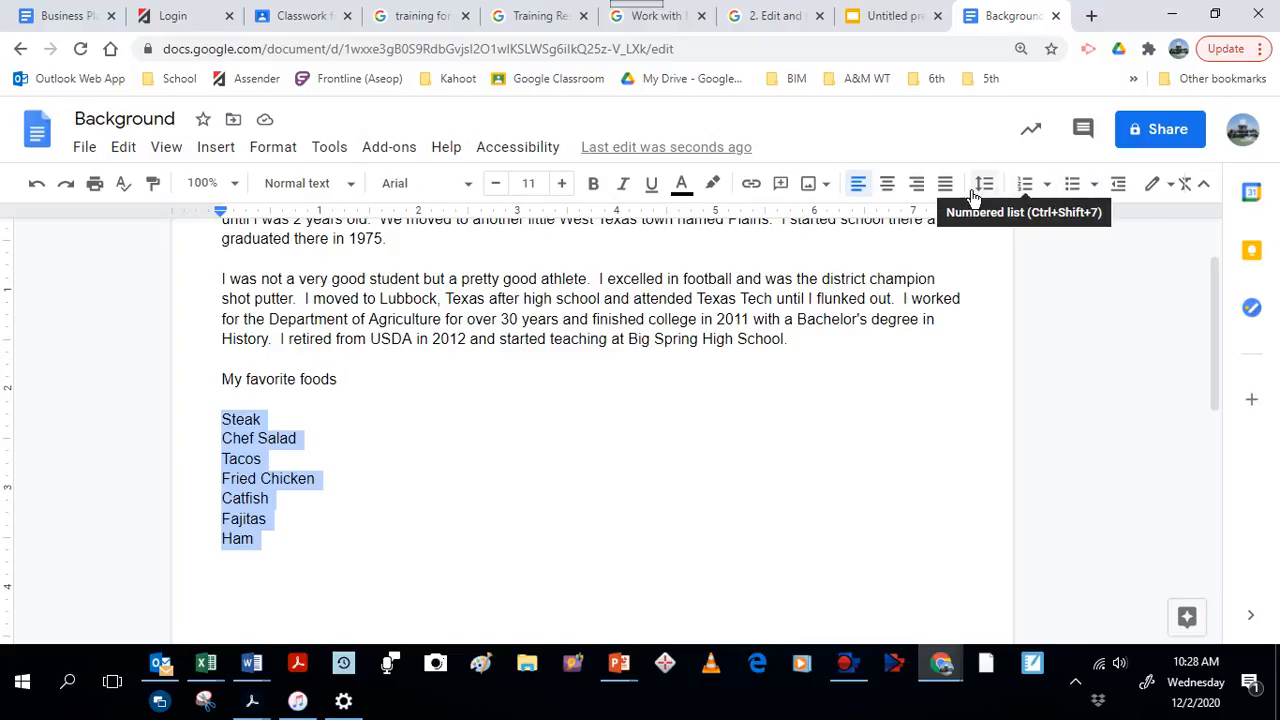
pyautogui.click(1205, 187)
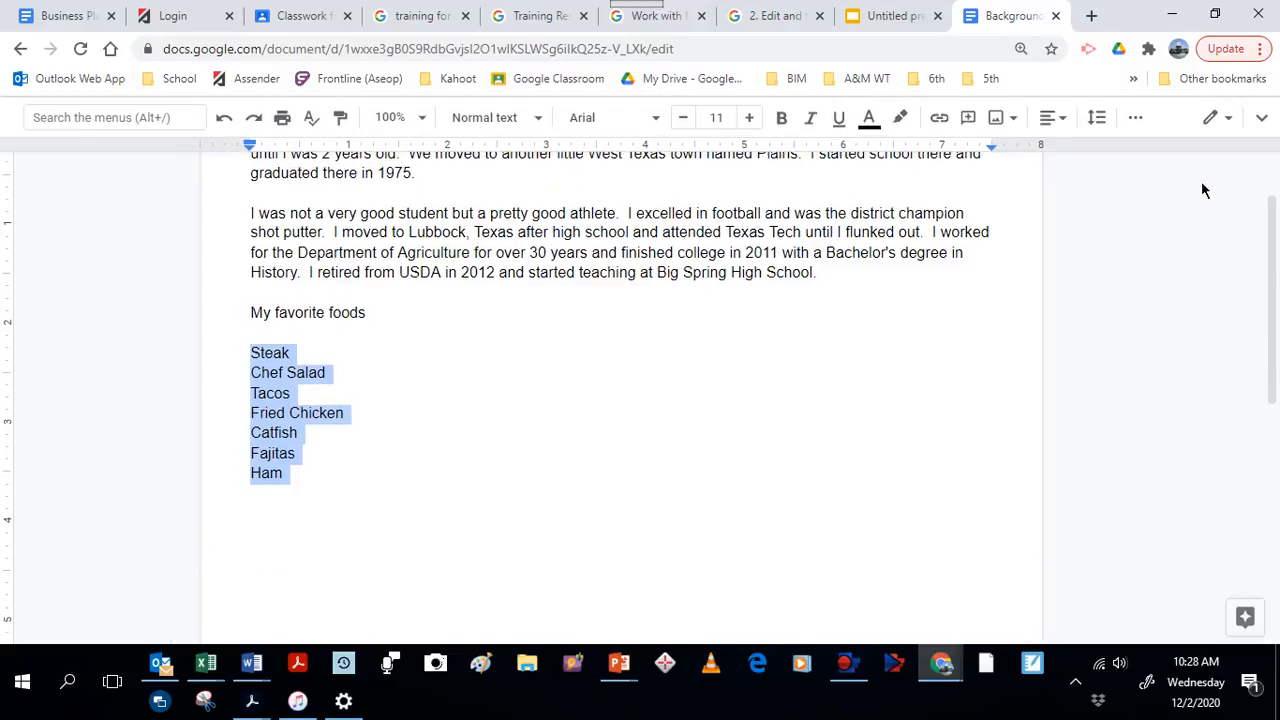
pyautogui.click(1136, 121)
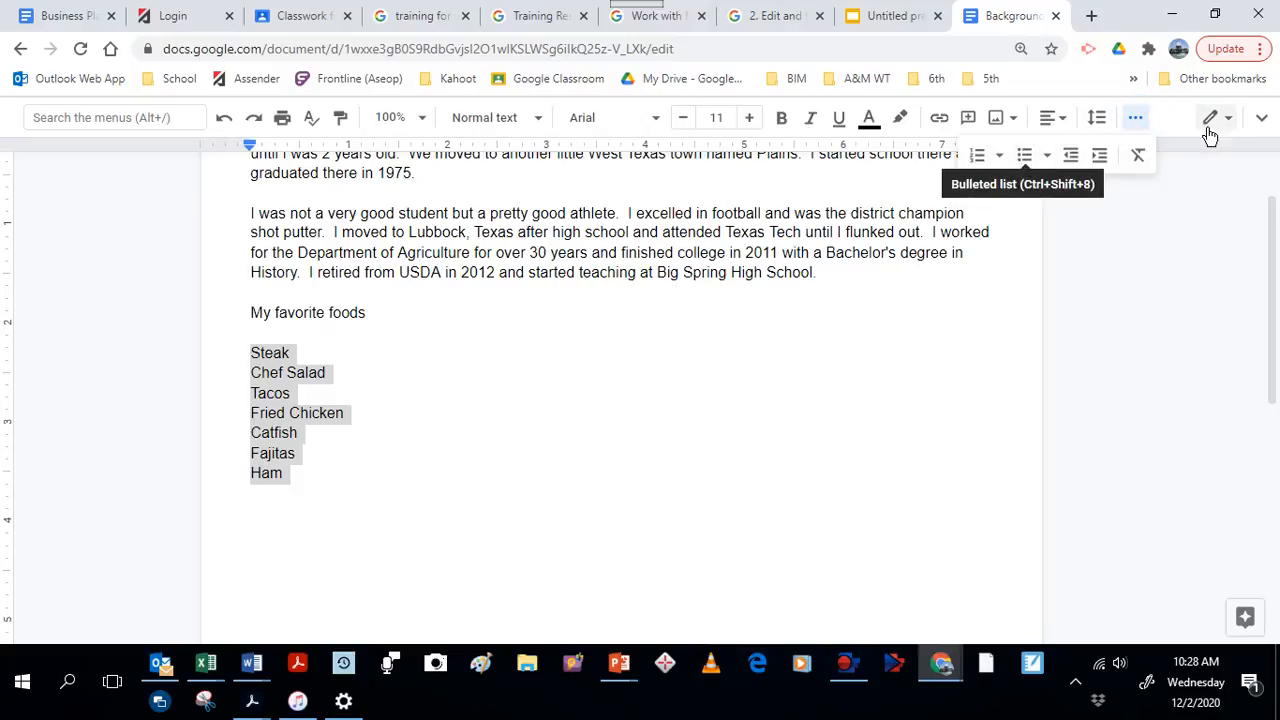
pyautogui.click(1262, 121)
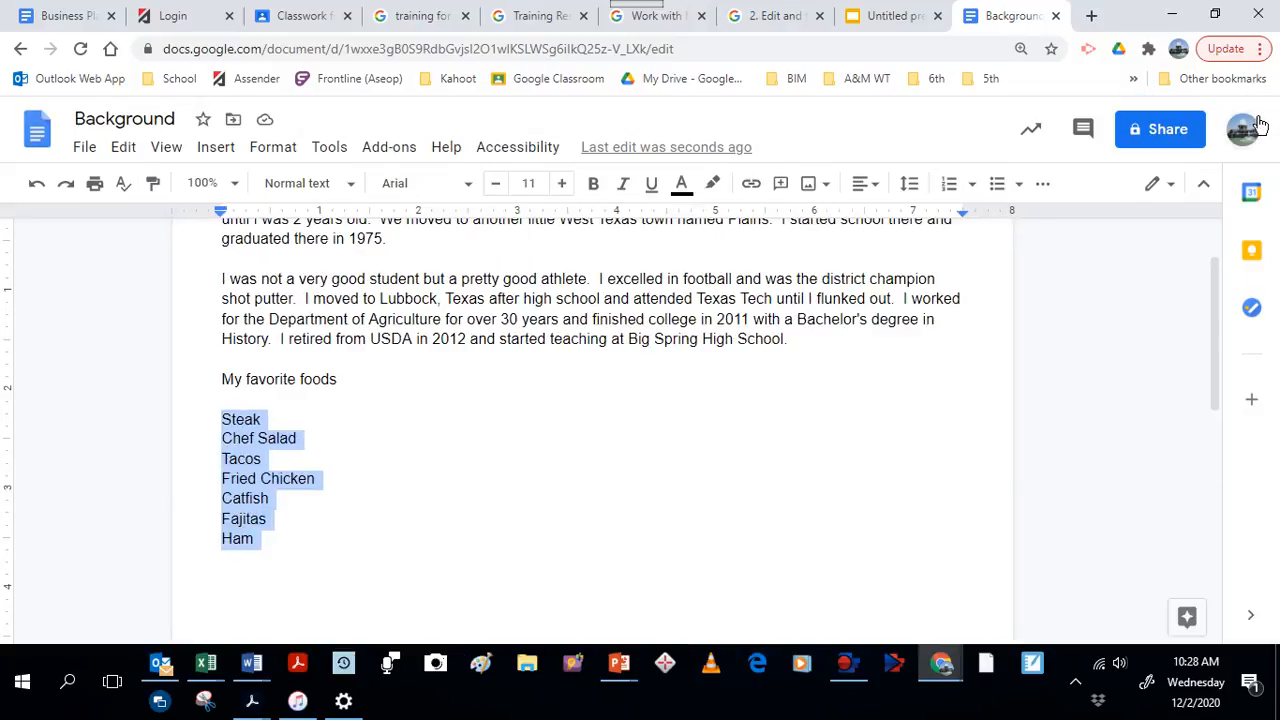
pyautogui.click(997, 184)
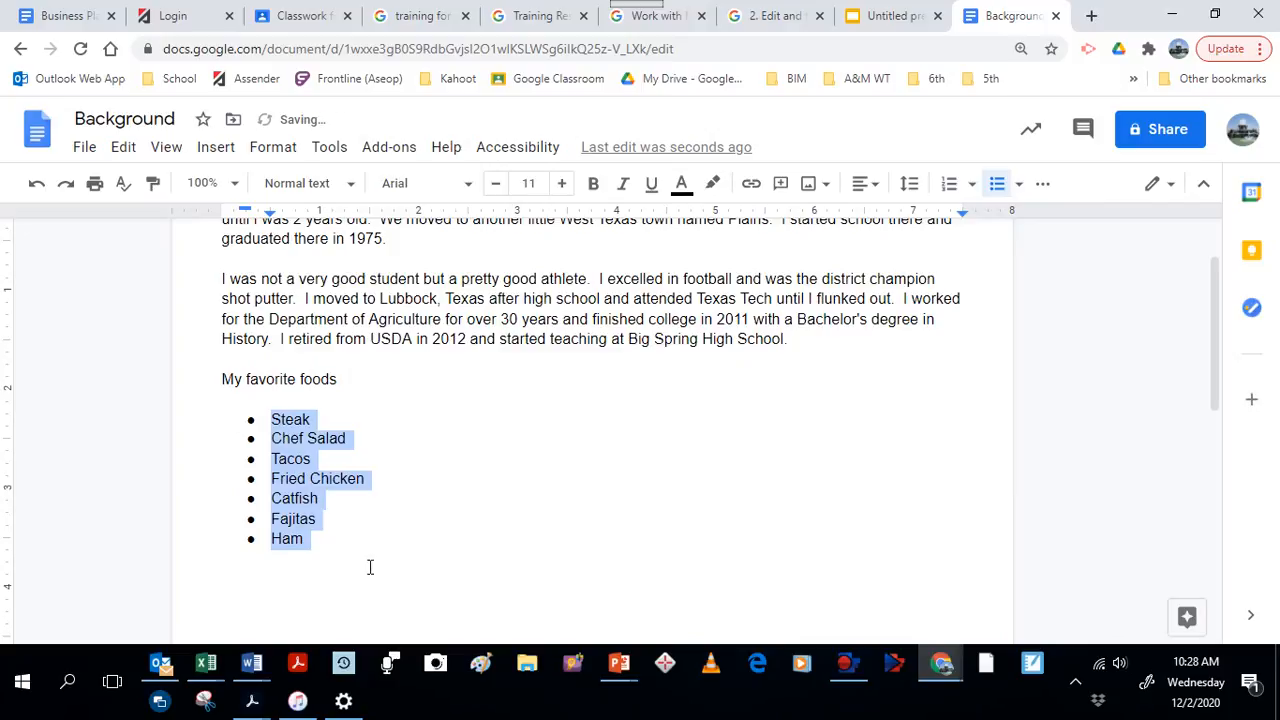
# - Add the unbulleted line "My favorite subjects in school are:" below the food list, separated by a blank line
pyautogui.click(305, 580)
pyautogui.click(266, 563)
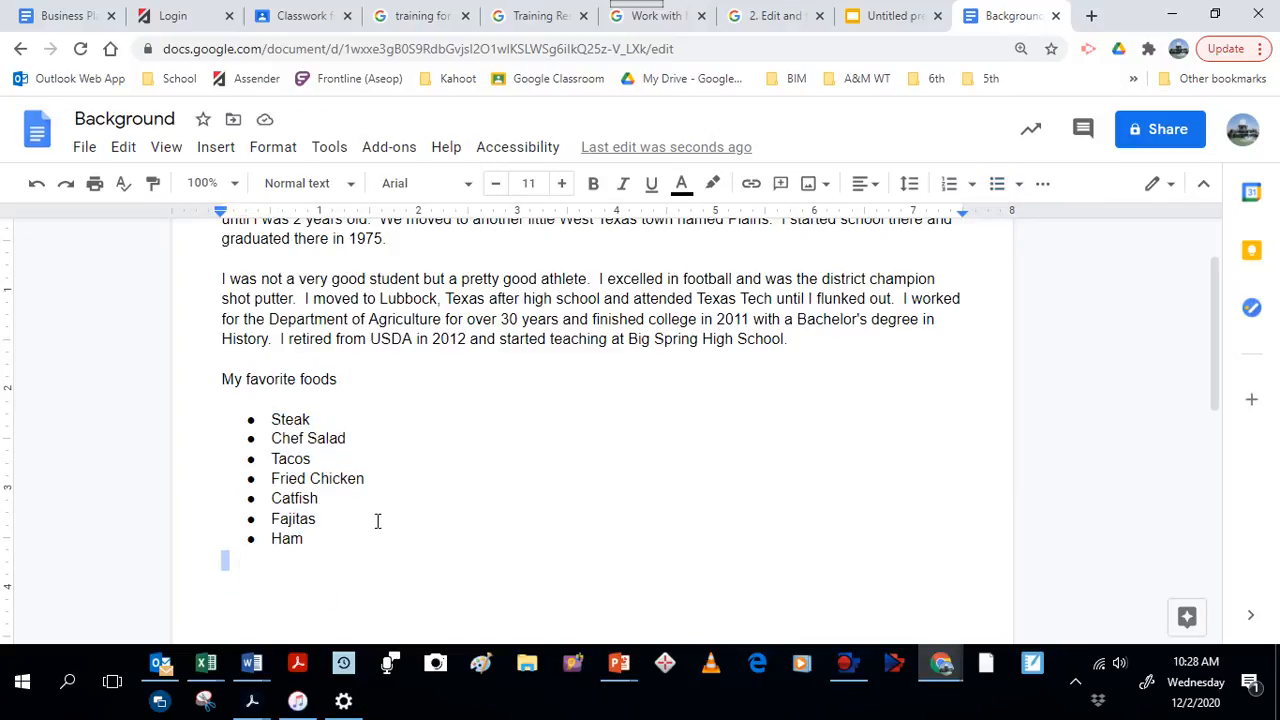
pyautogui.press('Return')
pyautogui.scroll(-2, 591, 494)
pyautogui.scroll(1, 594, 481)
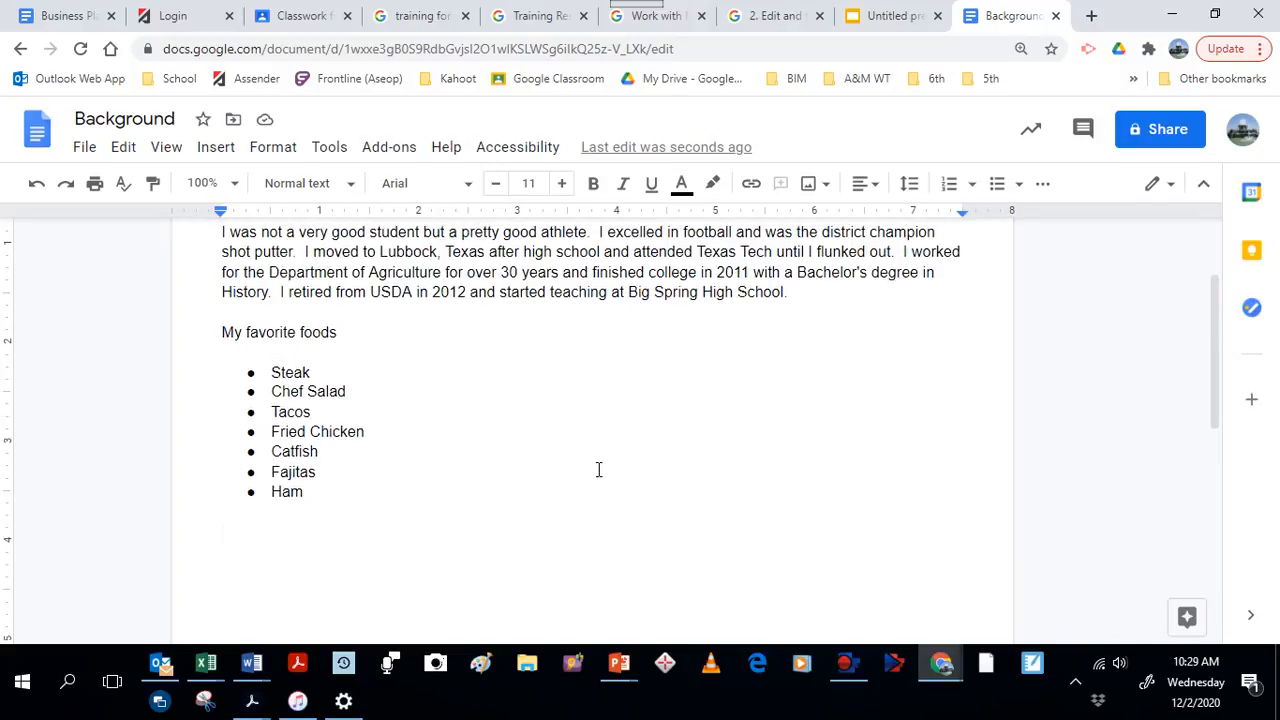
pyautogui.write('My fav')
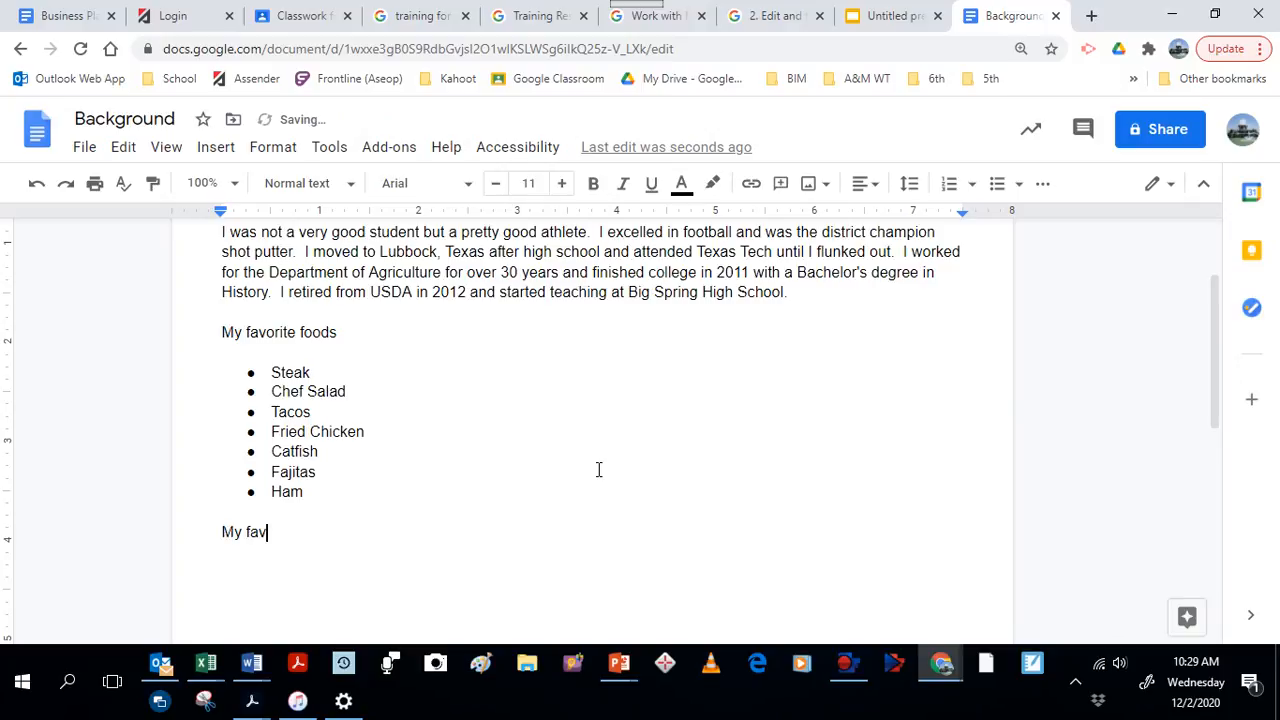
pyautogui.write('orite subjects in')
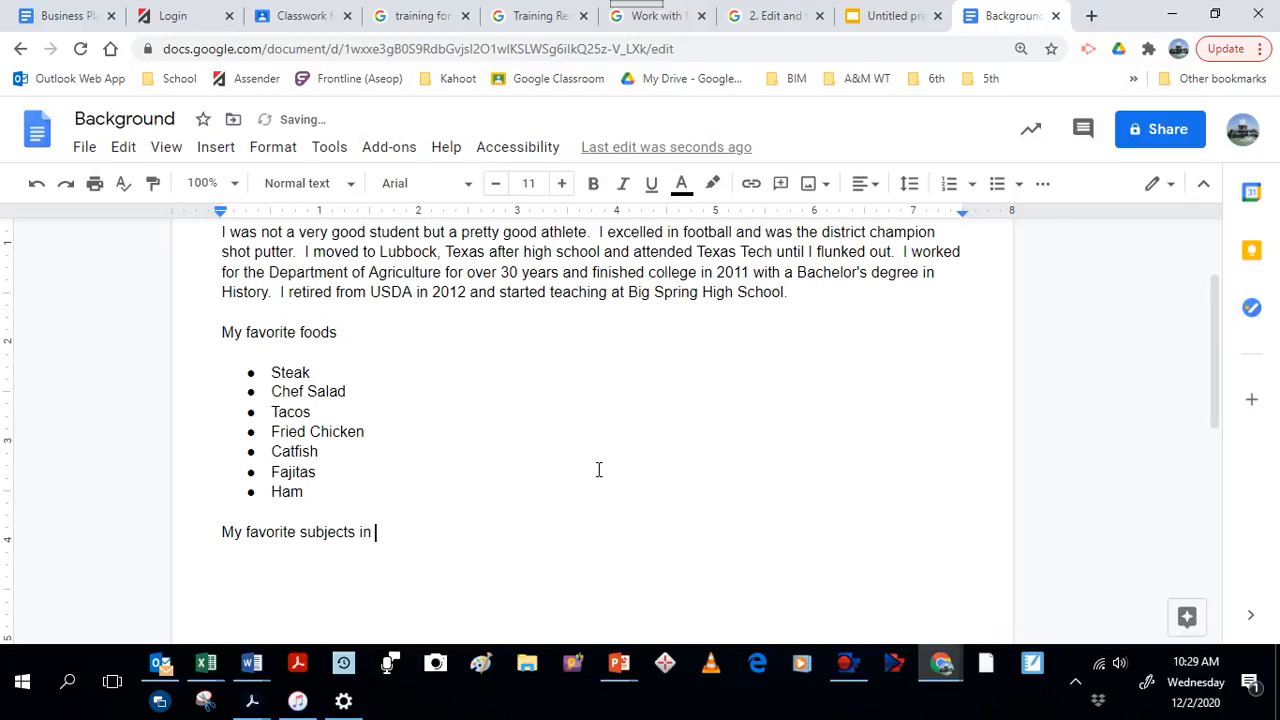
pyautogui.write(' sch')
pyautogui.press('BackSpace')
pyautogui.write('chool are:')
# - List History, English and Spanish on separate lines below "My favorite subjects in school are:", leaving a blank line between
pyautogui.press('Return')
pyautogui.write('History')
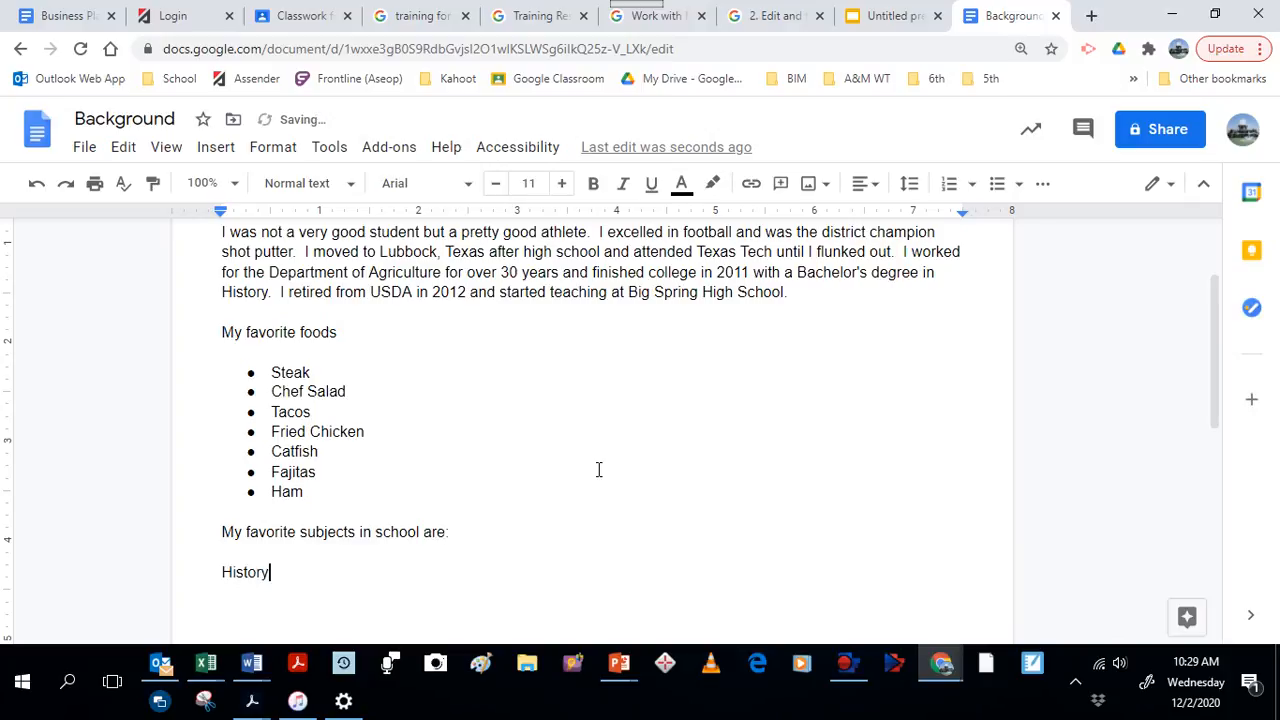
pyautogui.press('Return')
pyautogui.scroll(-1, 630, 470)
pyautogui.scroll(-3, 605, 471)
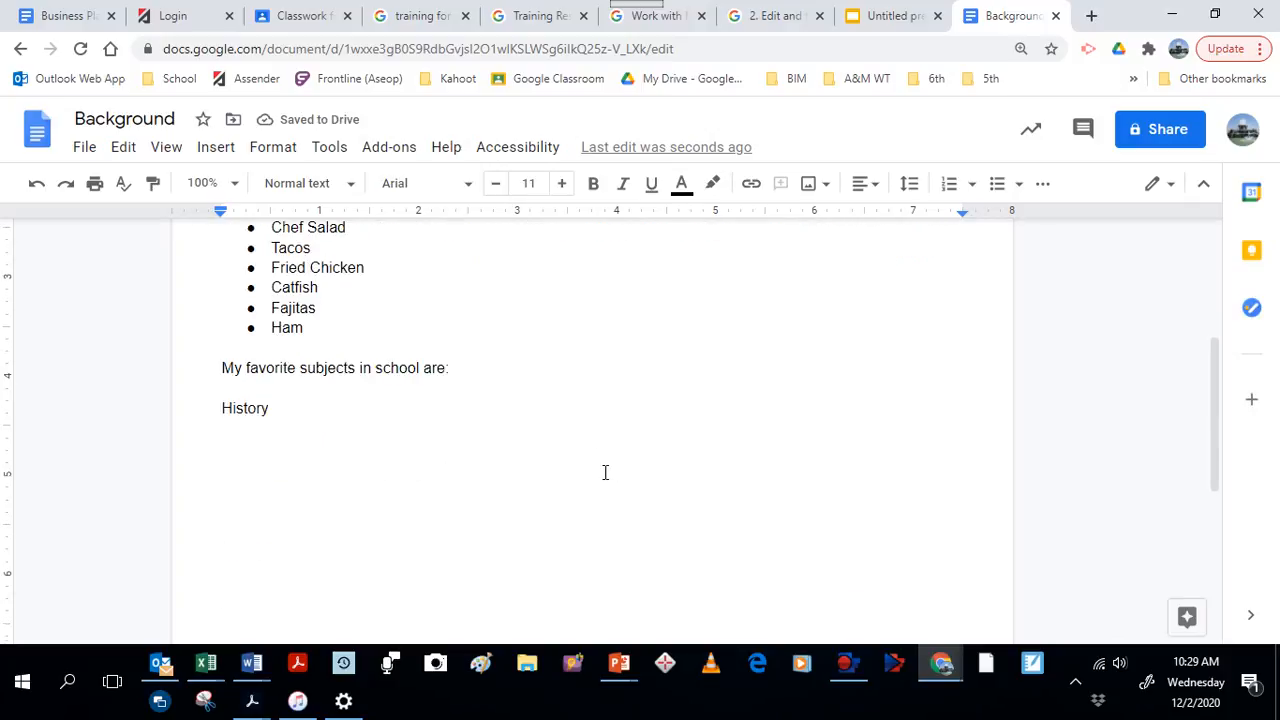
pyautogui.write('English')
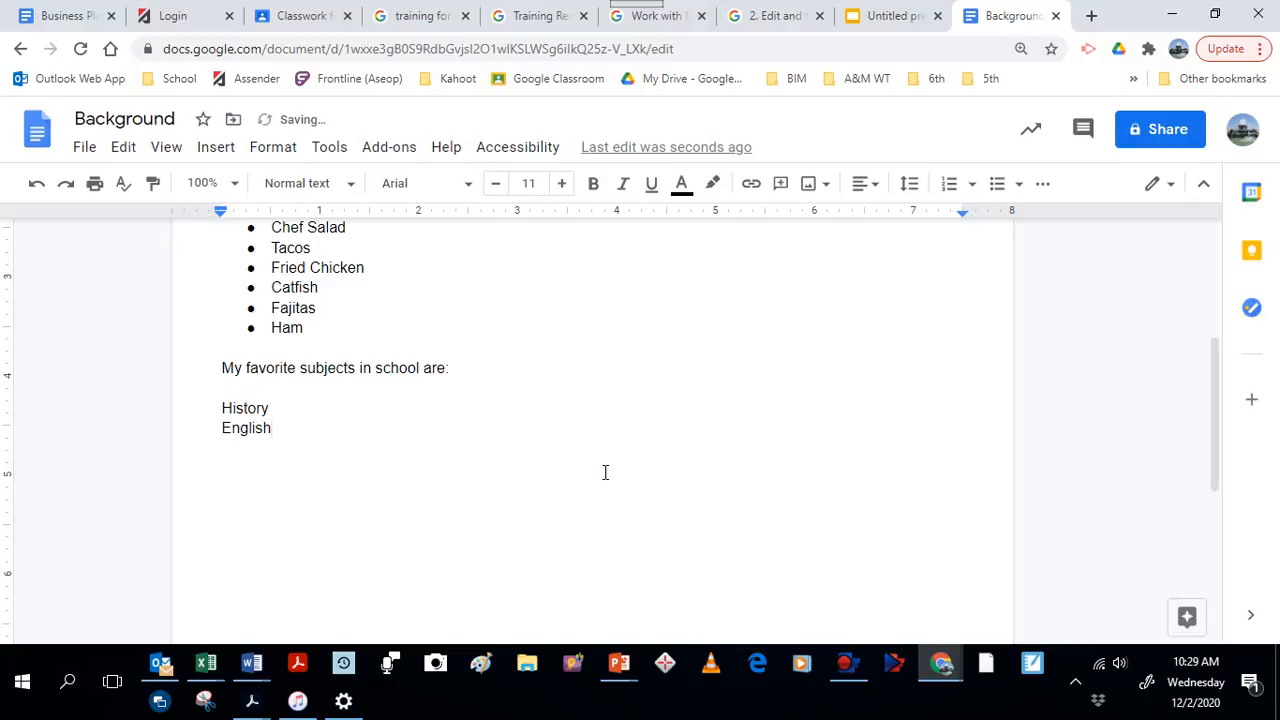
pyautogui.press('Return')
pyautogui.write('Spanish')
pyautogui.press('Return')
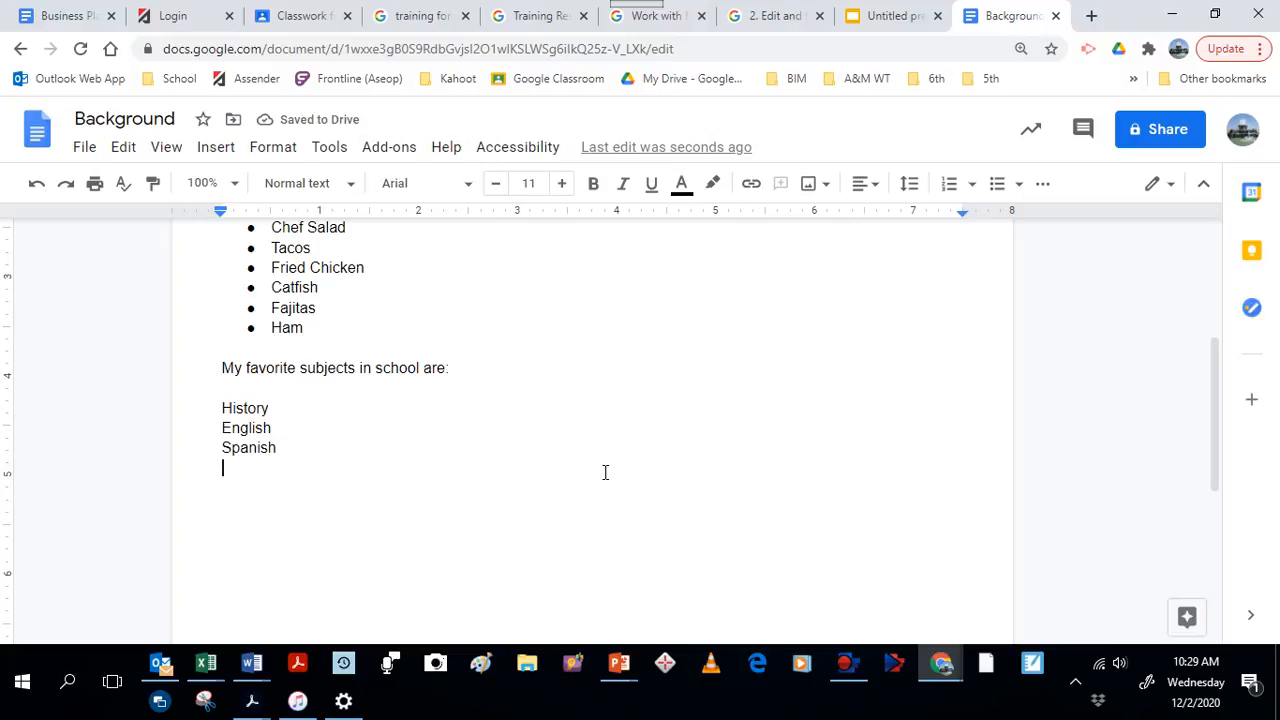
# - Extend the subject list with Computers and Math on separate lines below Spanish
pyautogui.write('Comp')
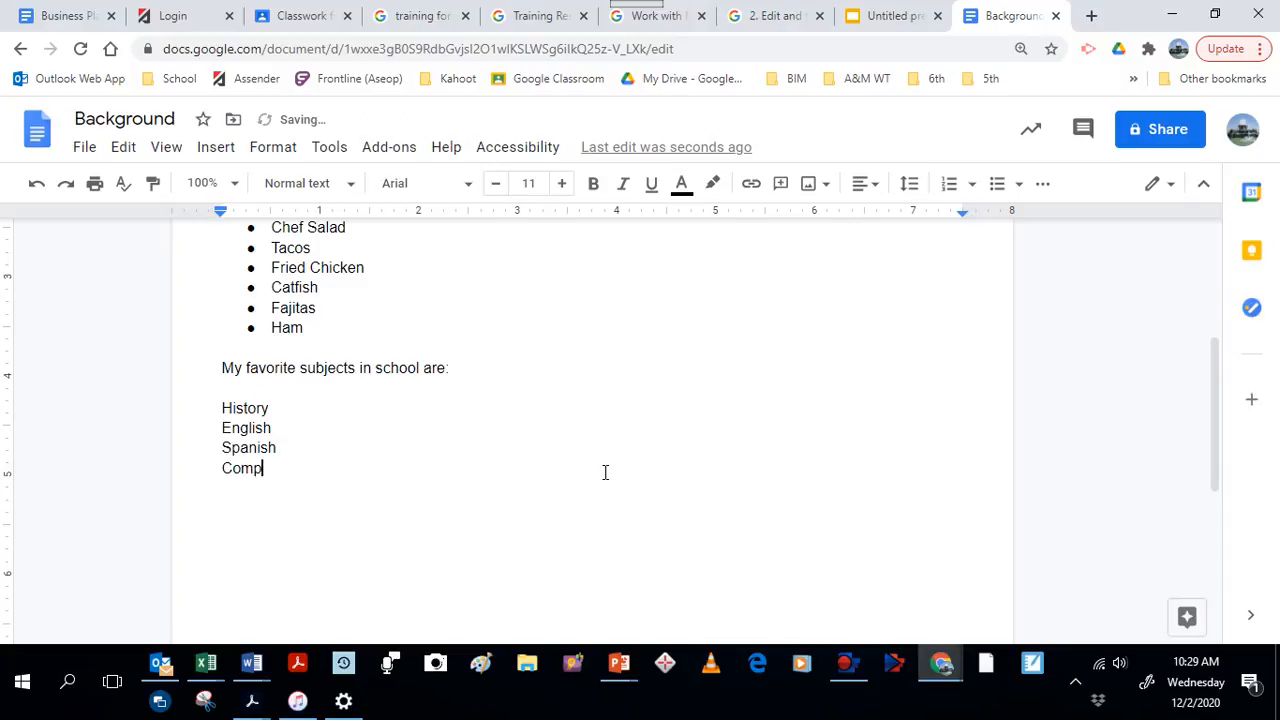
pyautogui.write('uters')
pyautogui.press('Return')
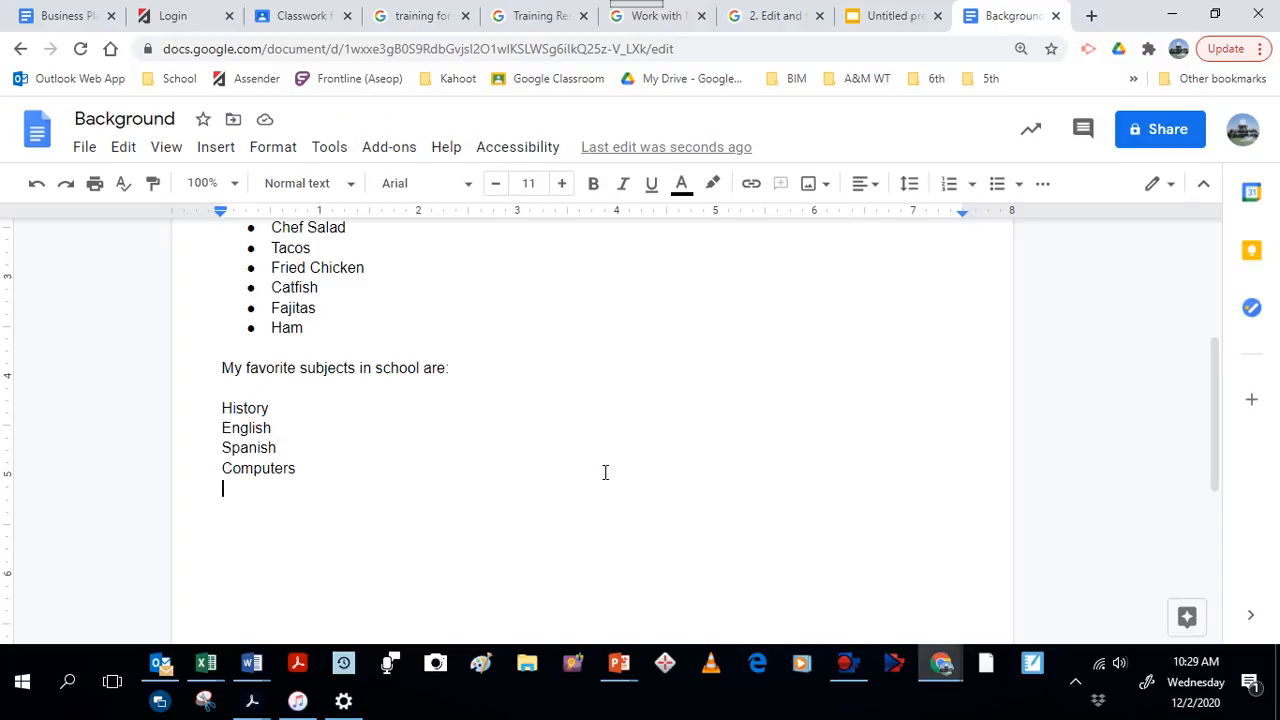
pyautogui.write('Math')
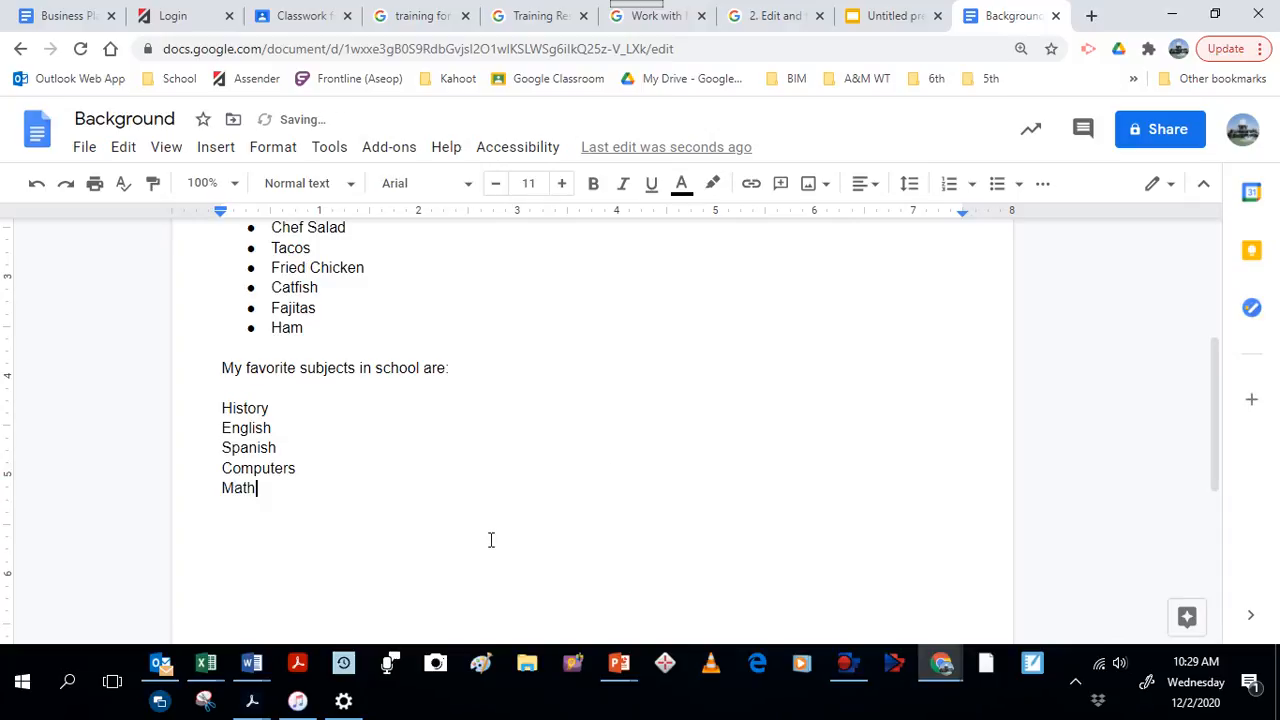
pyautogui.press('Return')
# - Format the five school subjects from History to Math as a numbered list
pyautogui.moveTo(221, 408); pyautogui.dragTo(258, 489)
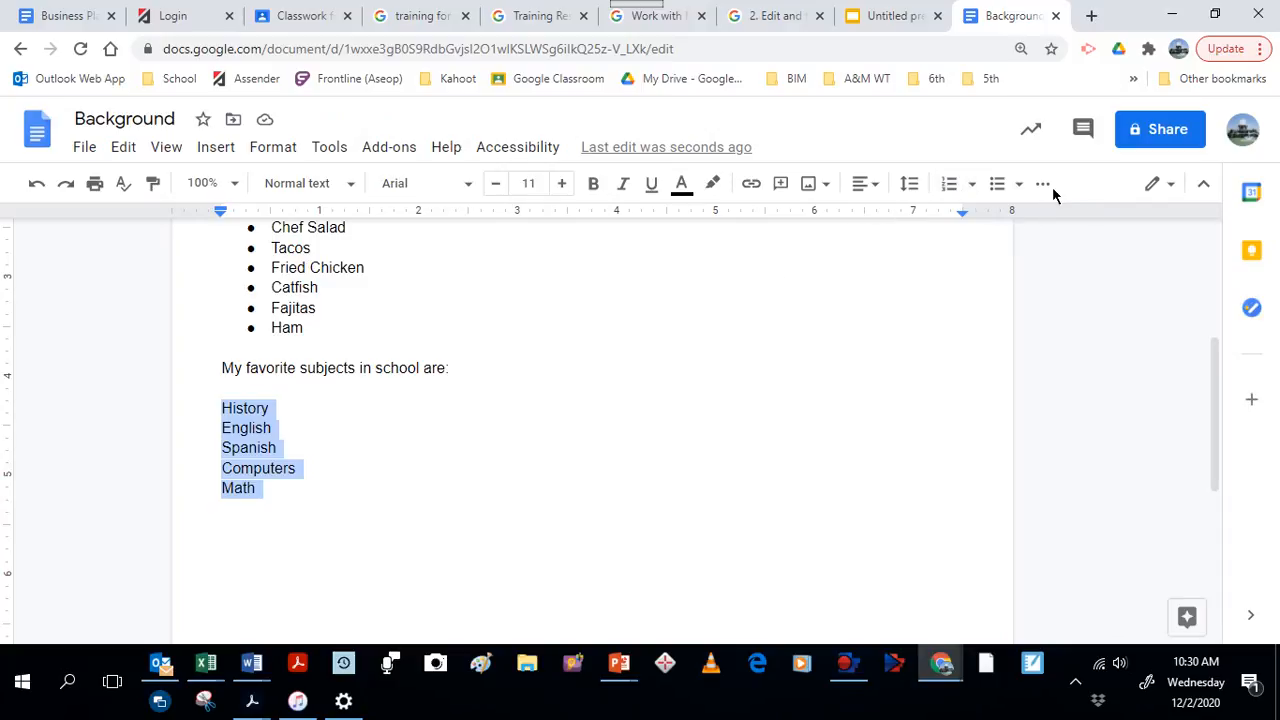
pyautogui.click(950, 186)
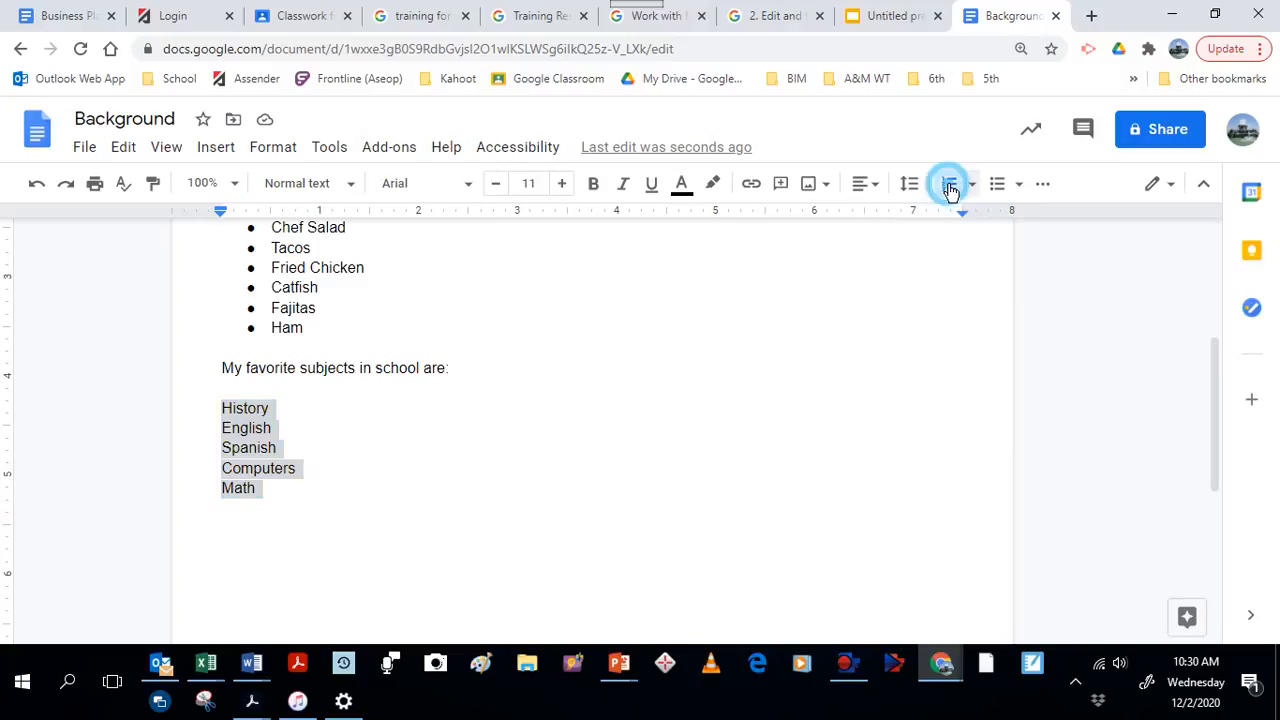
pyautogui.click(513, 517)
# - Change the font of the whole document, from the introduction through the subject list, to Georgia
pyautogui.scroll(3, 514, 503)
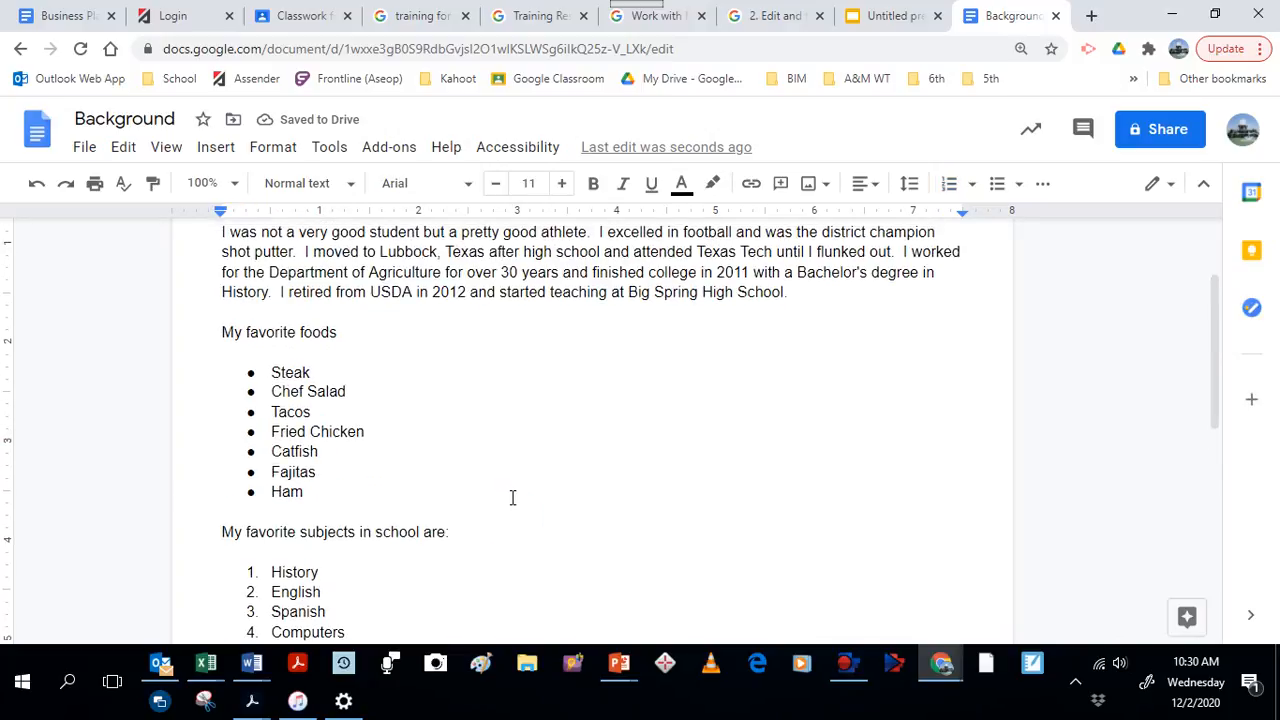
pyautogui.scroll(3, 516, 493)
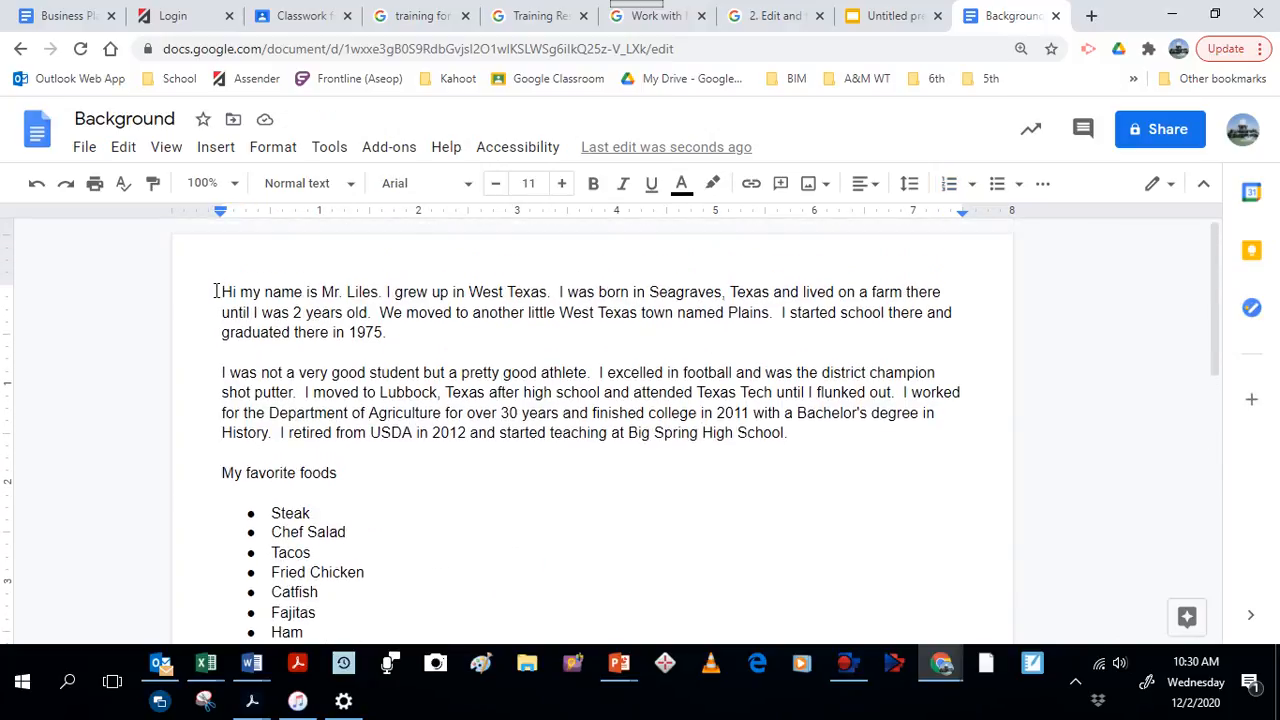
pyautogui.moveTo(219, 290); pyautogui.dragTo(347, 585)
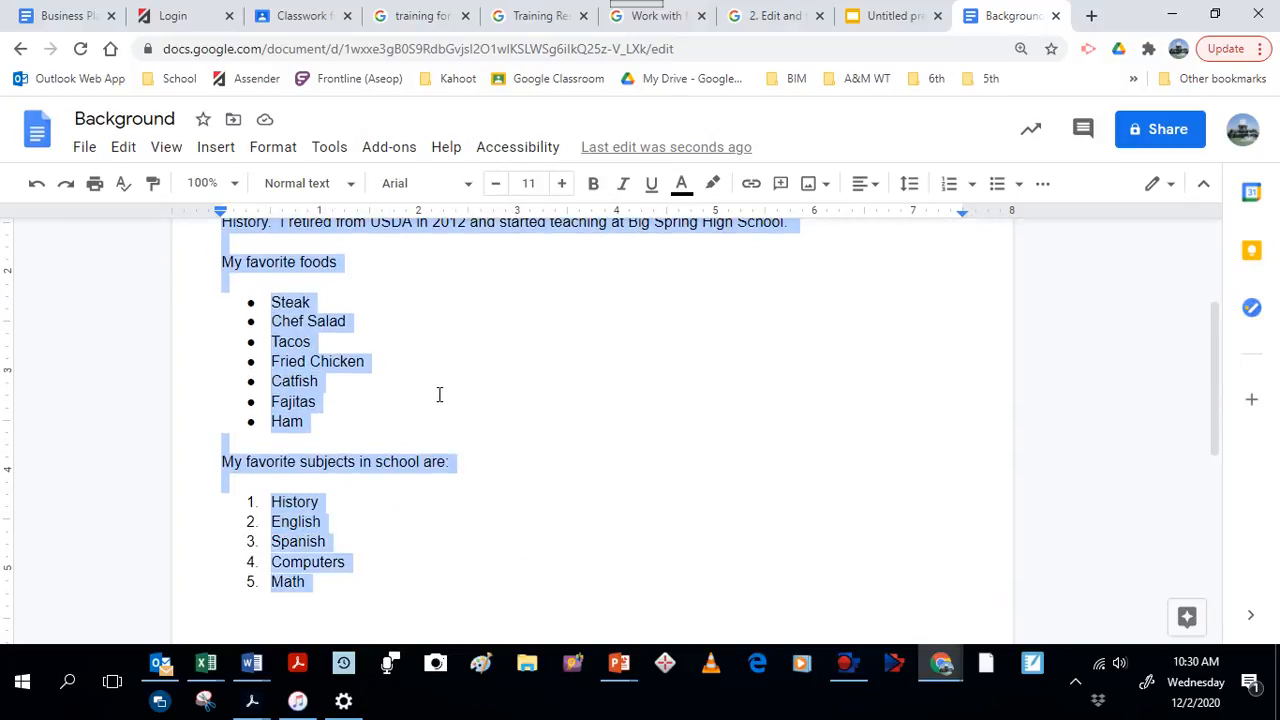
pyautogui.scroll(3, 471, 380)
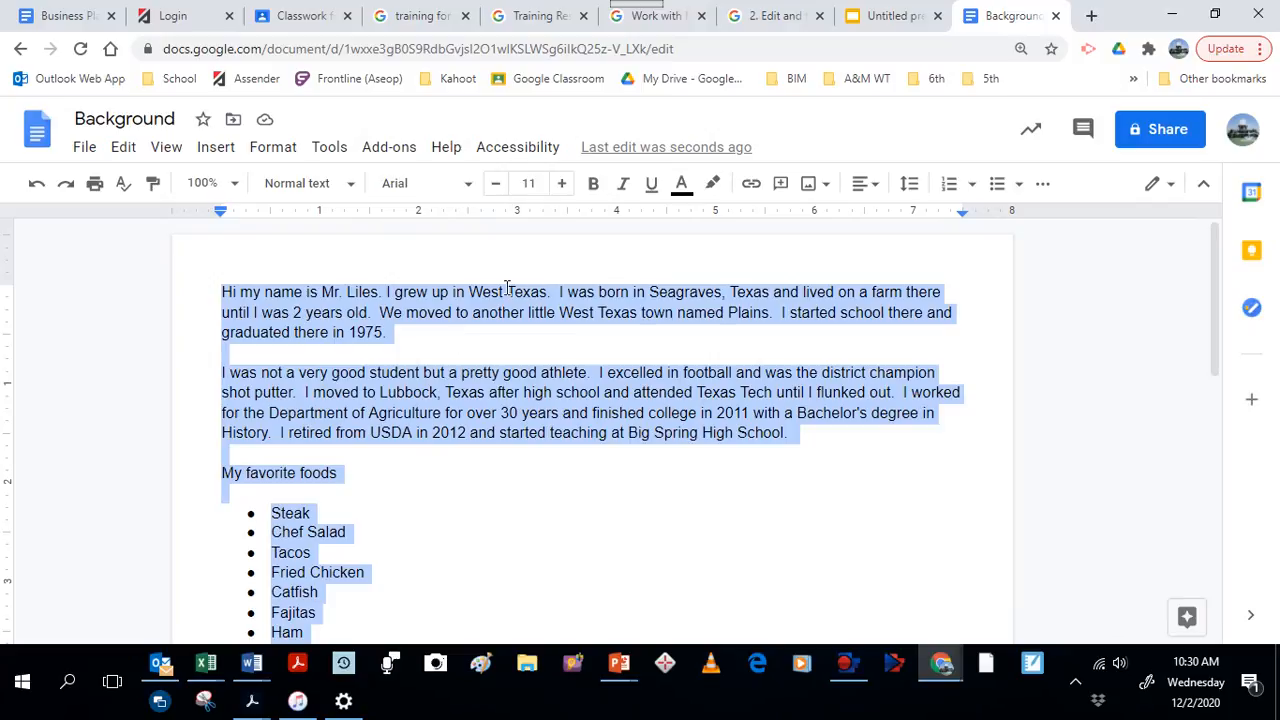
pyautogui.click(468, 186)
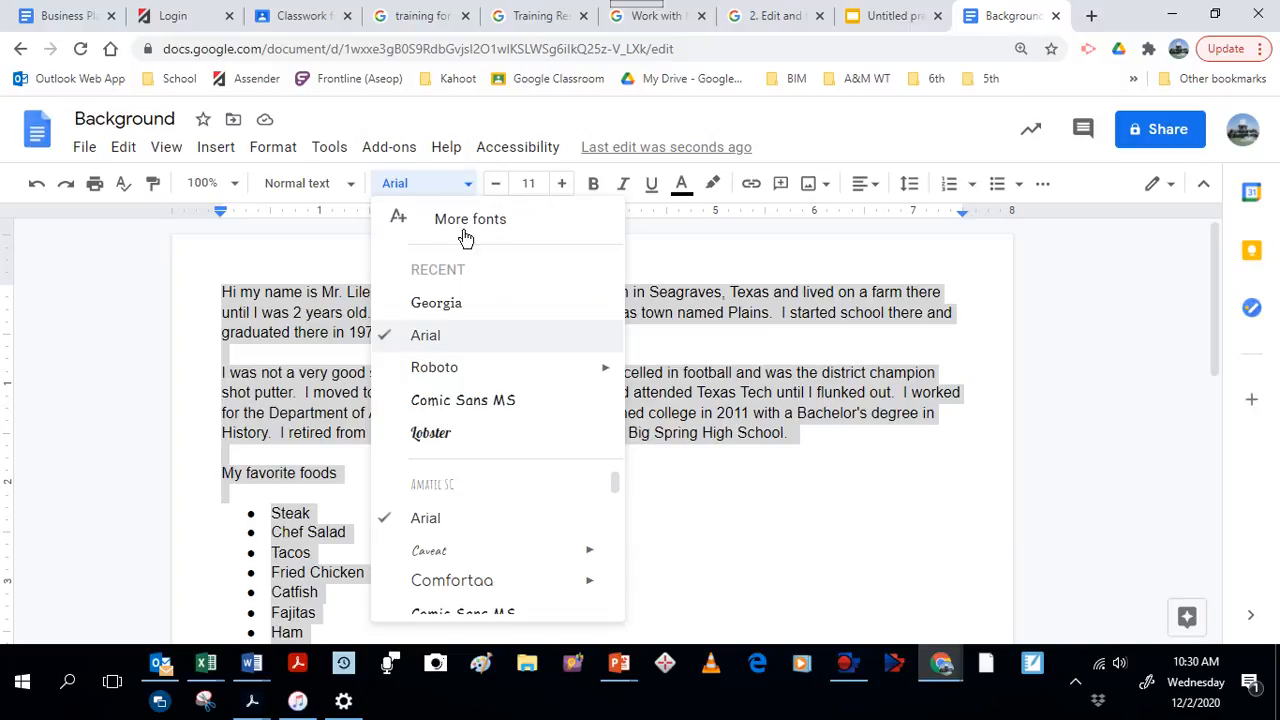
pyautogui.click(449, 303)
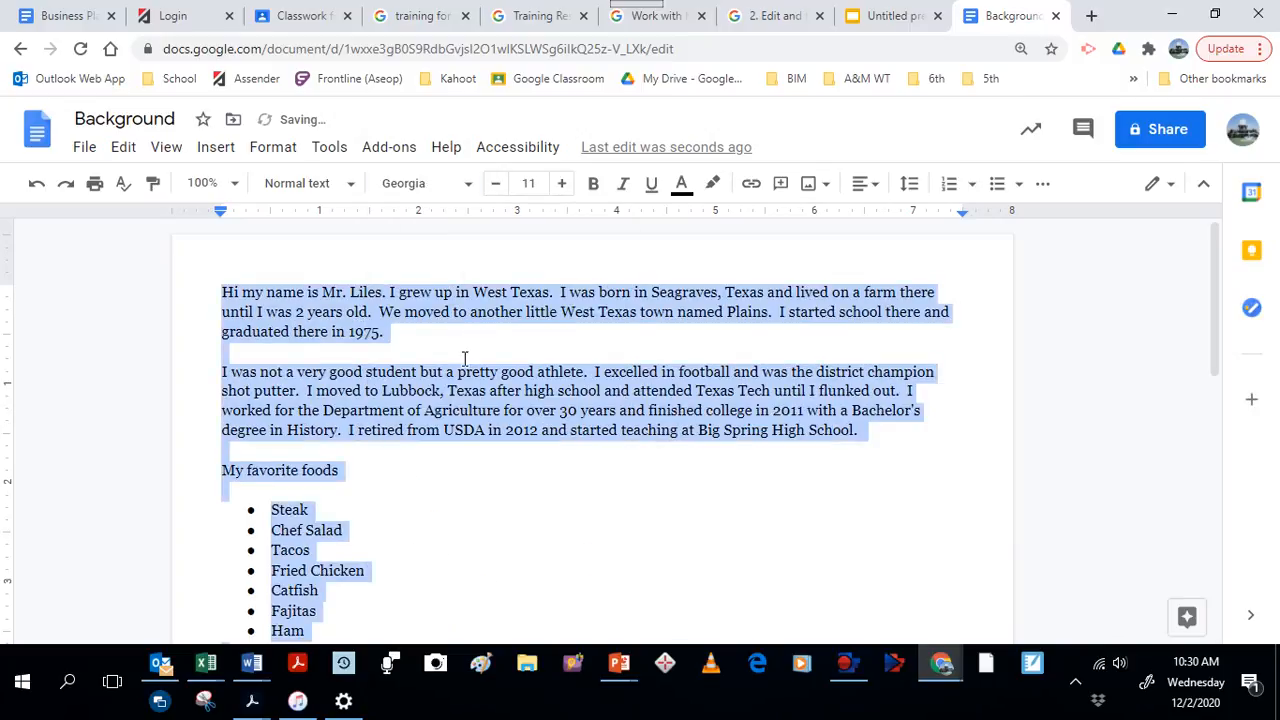
# - Set the font size of all the document's text to 12
pyautogui.scroll(-2, 440, 400)
pyautogui.scroll(2, 446, 383)
pyautogui.click(530, 183)
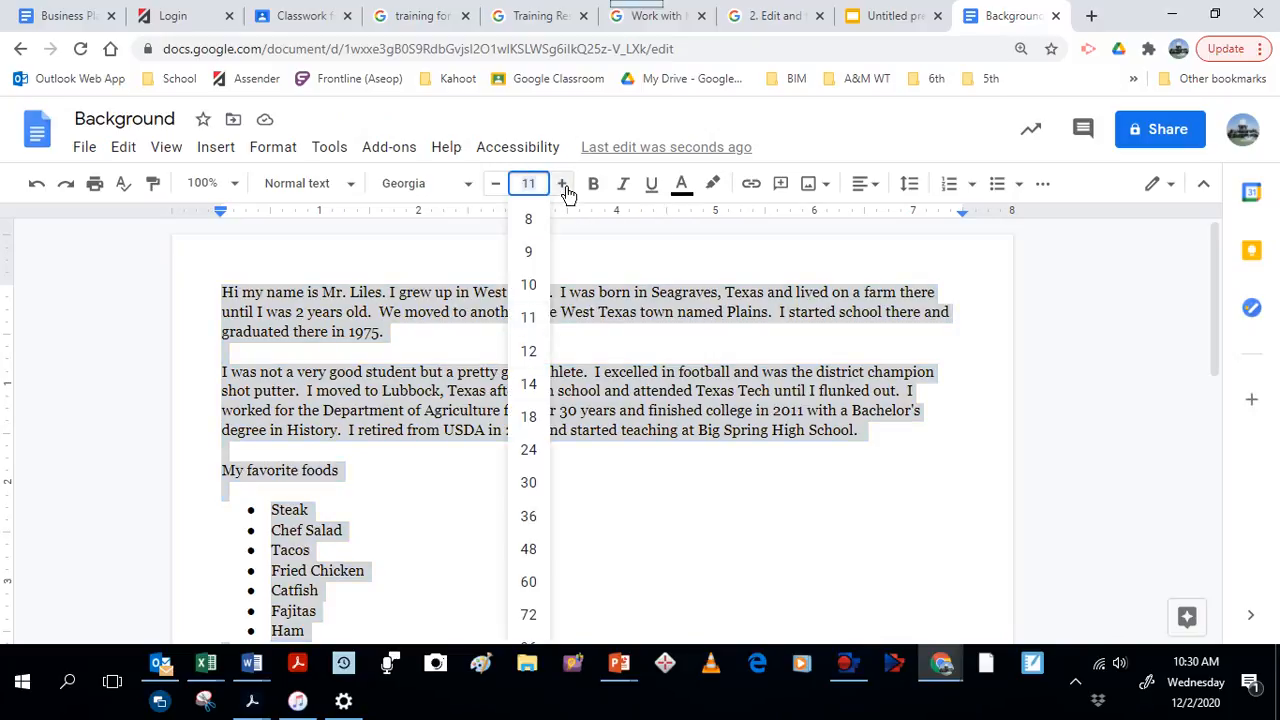
pyautogui.click(563, 184)
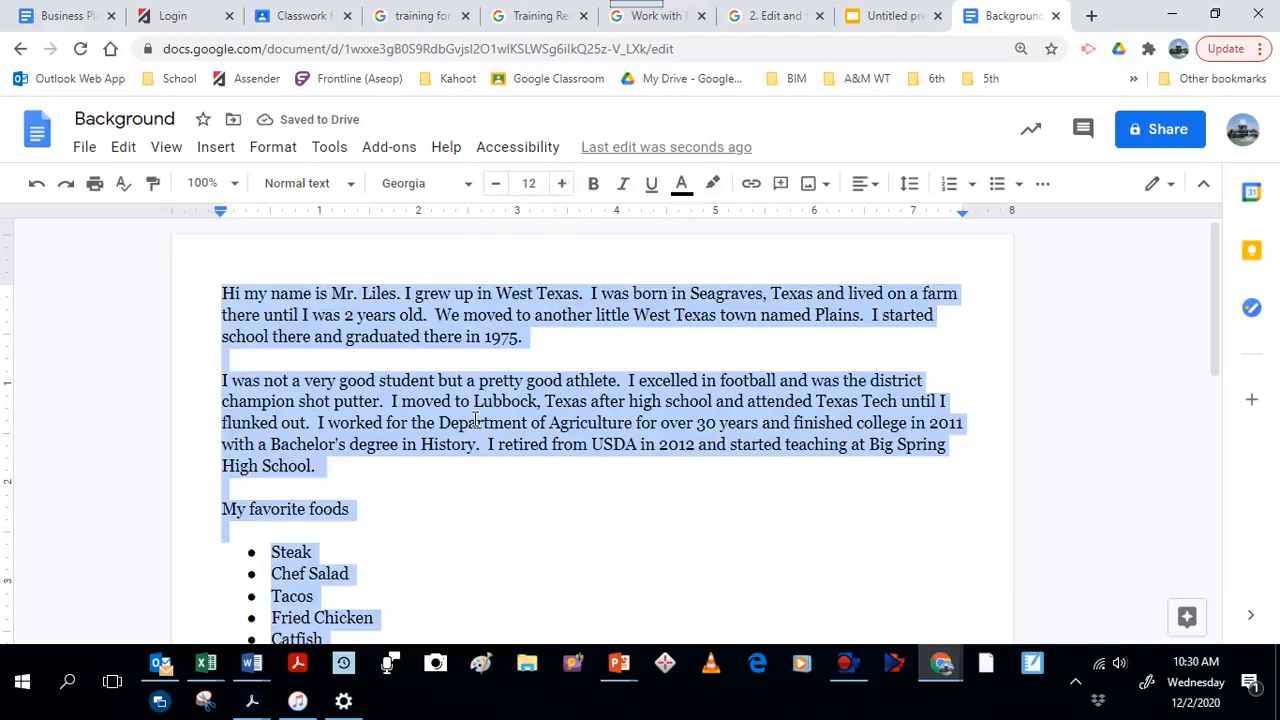
pyautogui.scroll(-2, 477, 397)
pyautogui.scroll(2, 335, 333)
pyautogui.scroll(-2, 431, 416)
pyautogui.scroll(2, 431, 416)
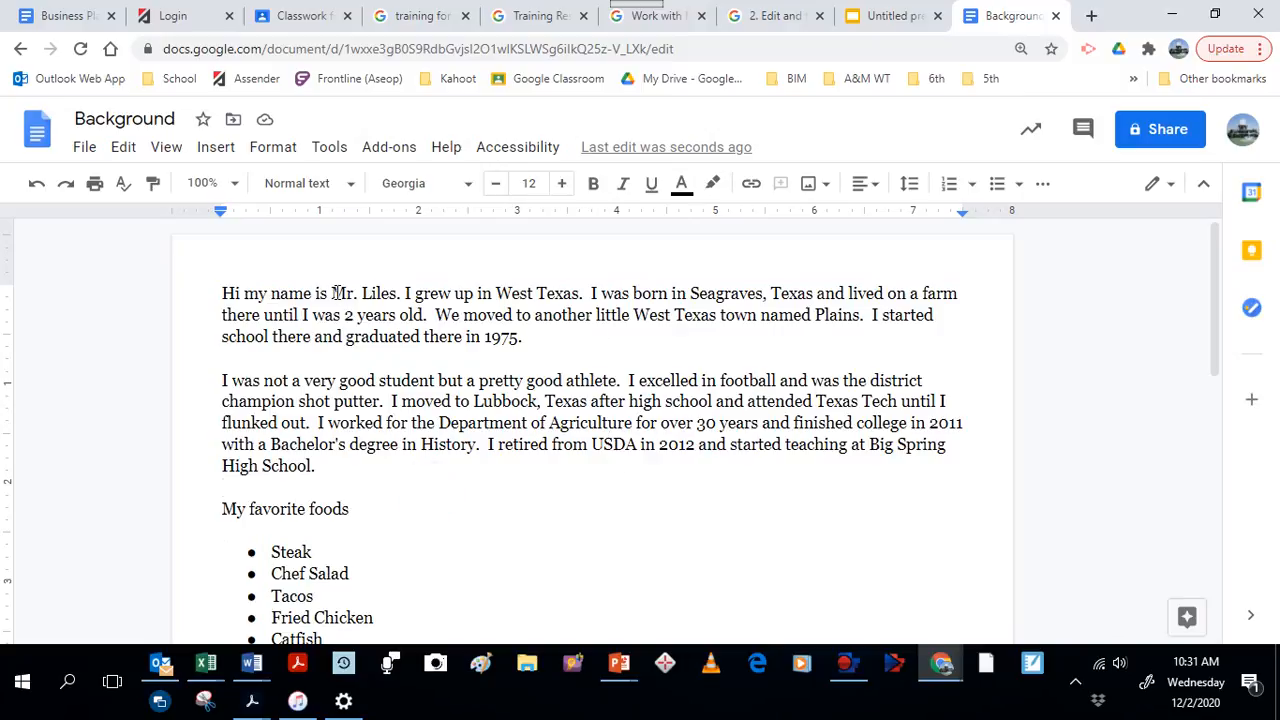
# - Underline and bold the person's name in the first sentence of the introduction
pyautogui.moveTo(331, 292); pyautogui.dragTo(398, 293)
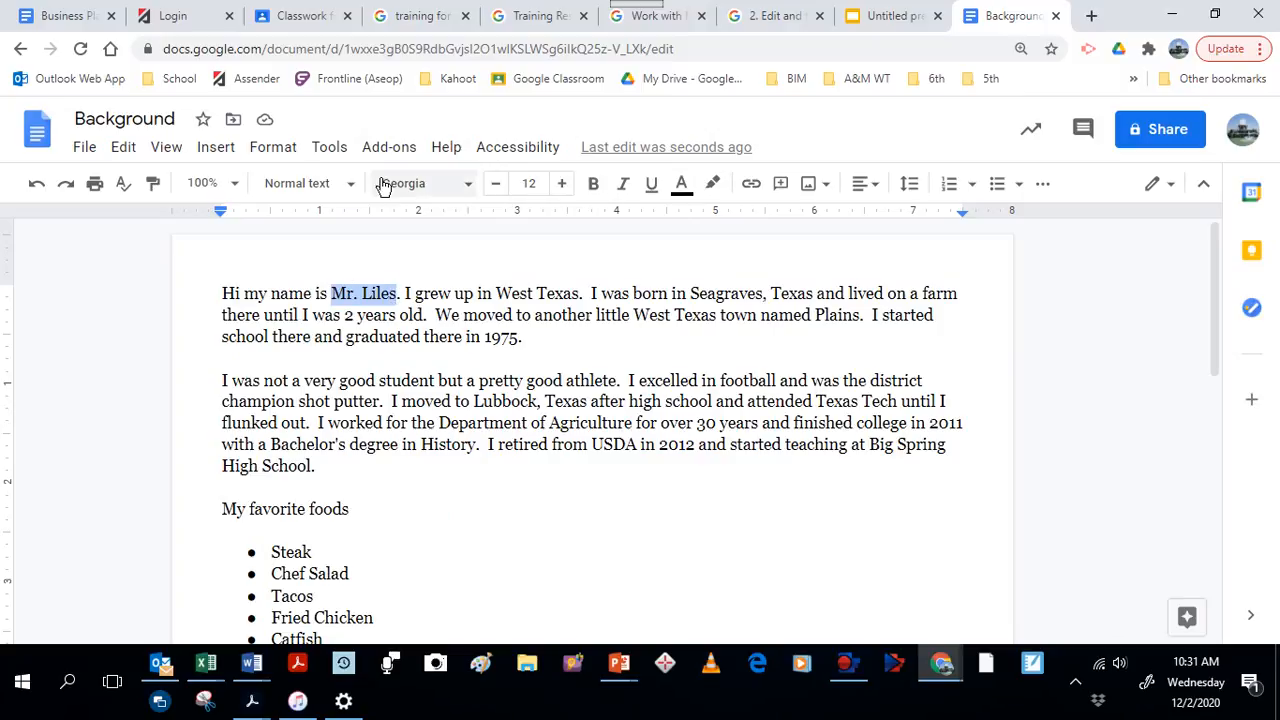
pyautogui.click(652, 192)
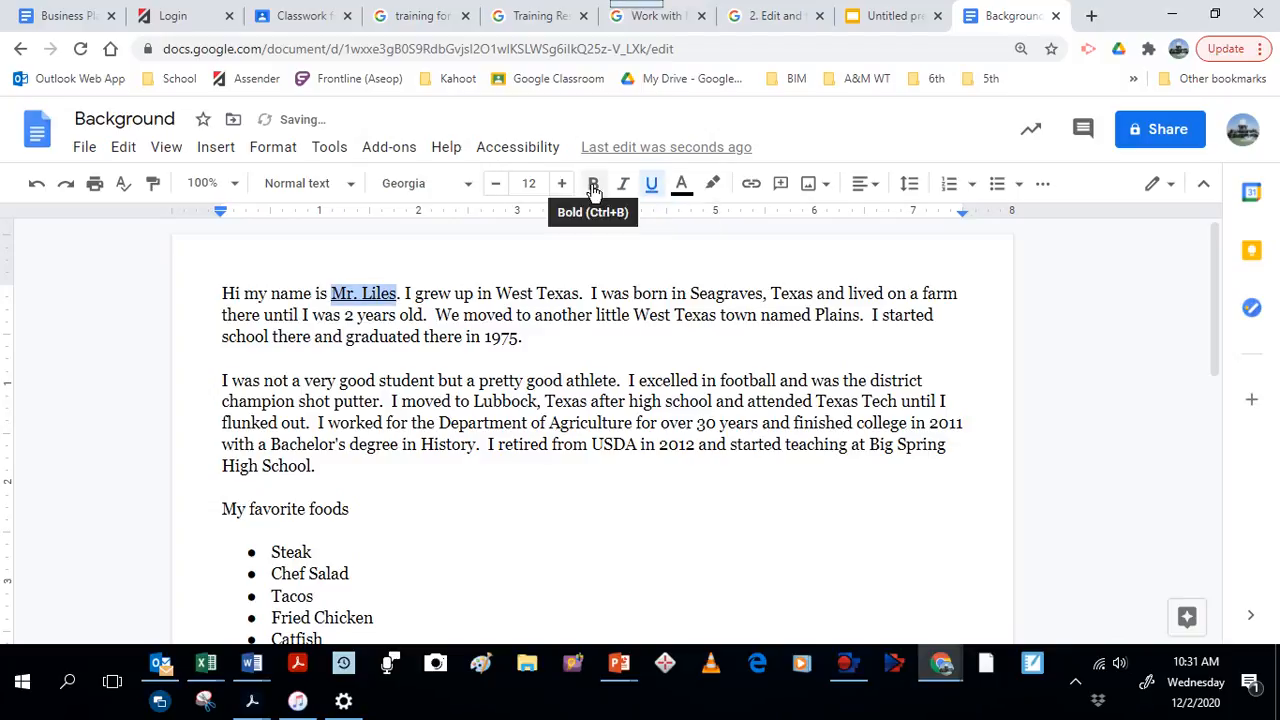
pyautogui.click(598, 191)
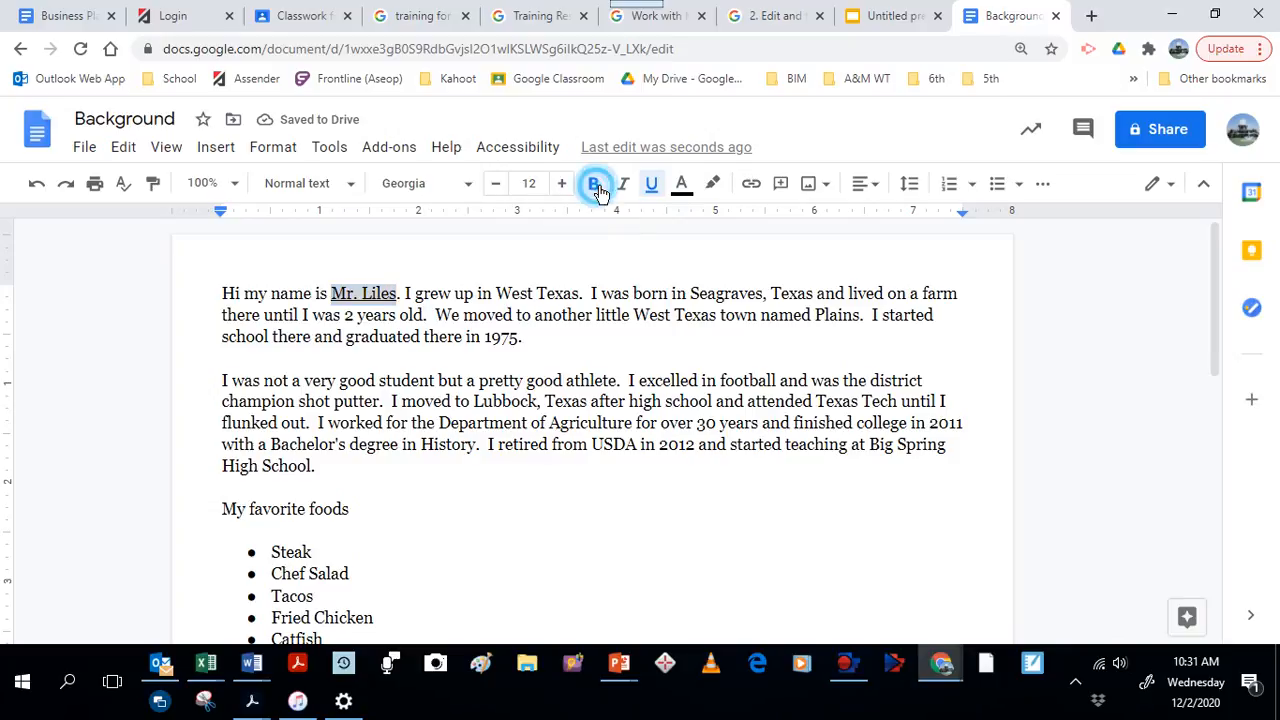
pyautogui.click(632, 347)
# - Highlight Fajitas in the favorite foods list in yellow
pyautogui.scroll(-1, 762, 408)
pyautogui.scroll(-4, 759, 415)
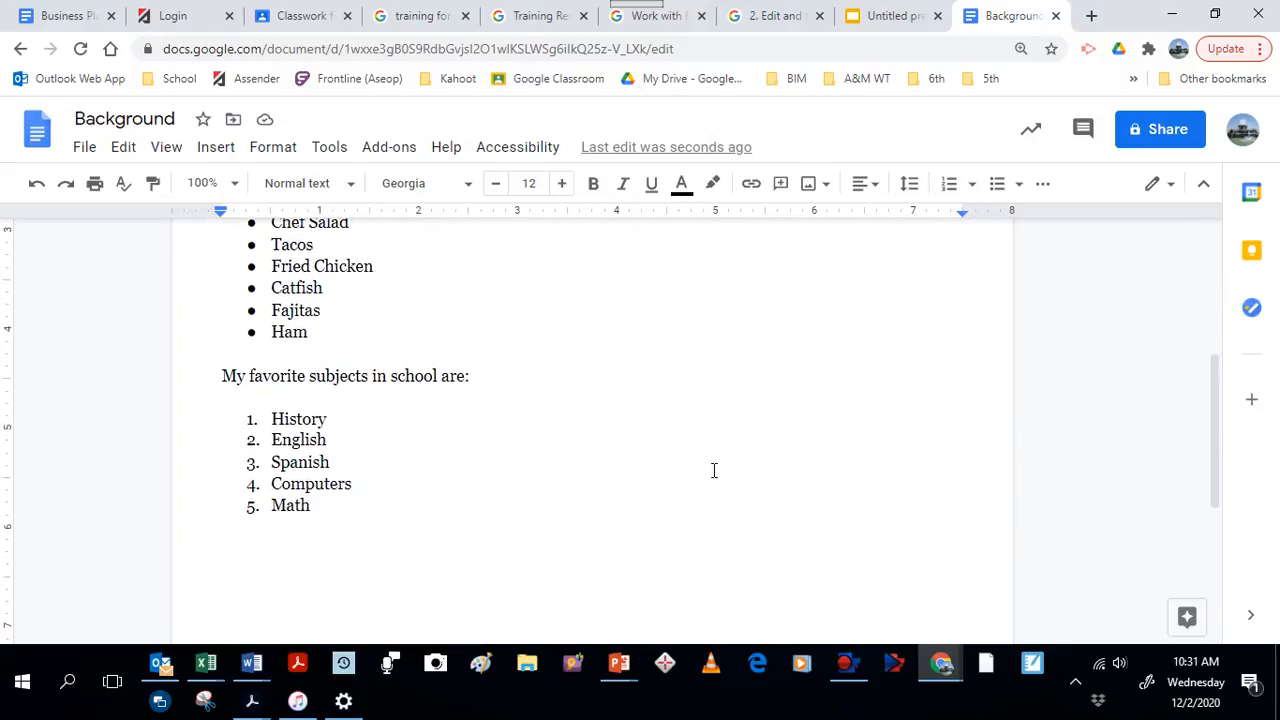
pyautogui.scroll(3, 671, 451)
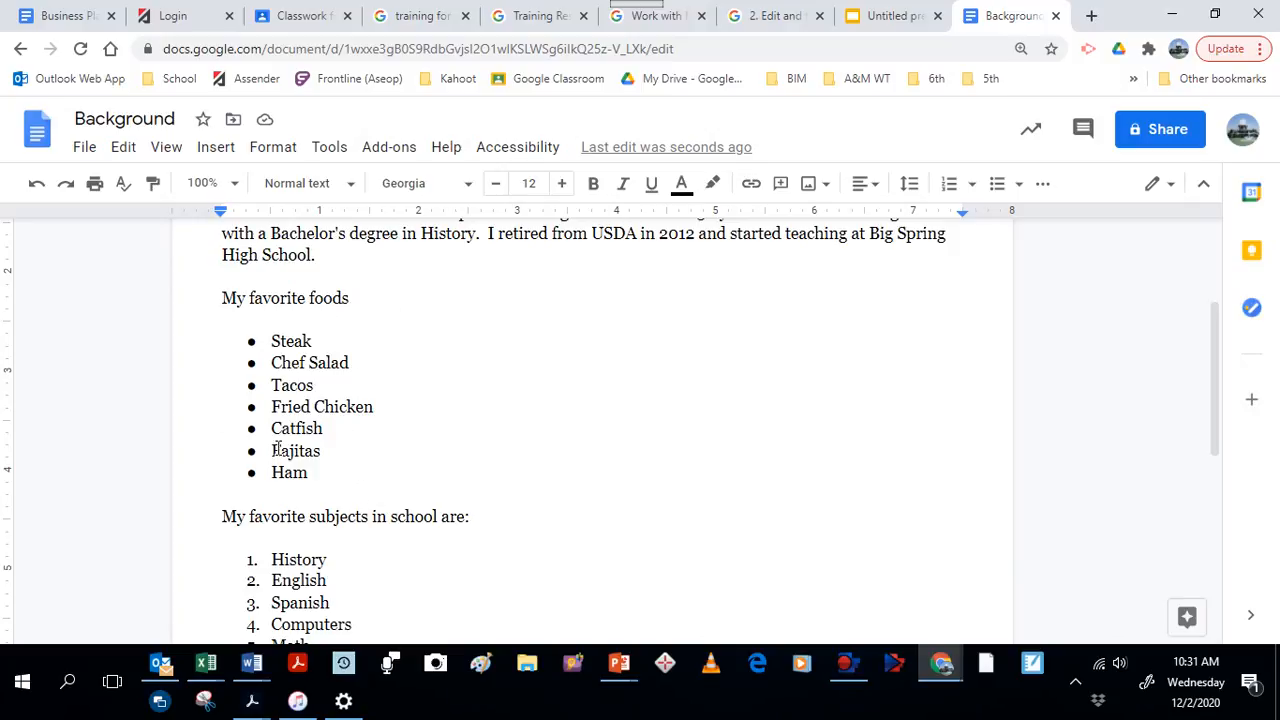
pyautogui.moveTo(270, 451); pyautogui.dragTo(320, 451)
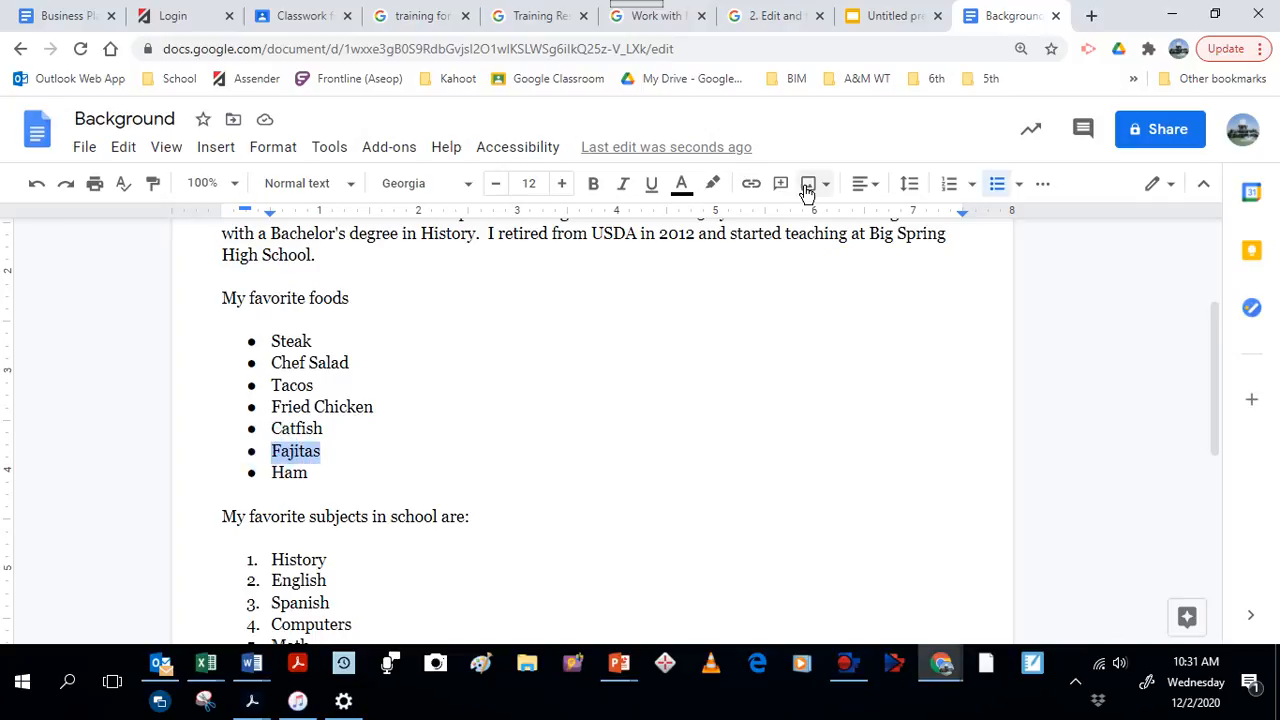
pyautogui.click(714, 187)
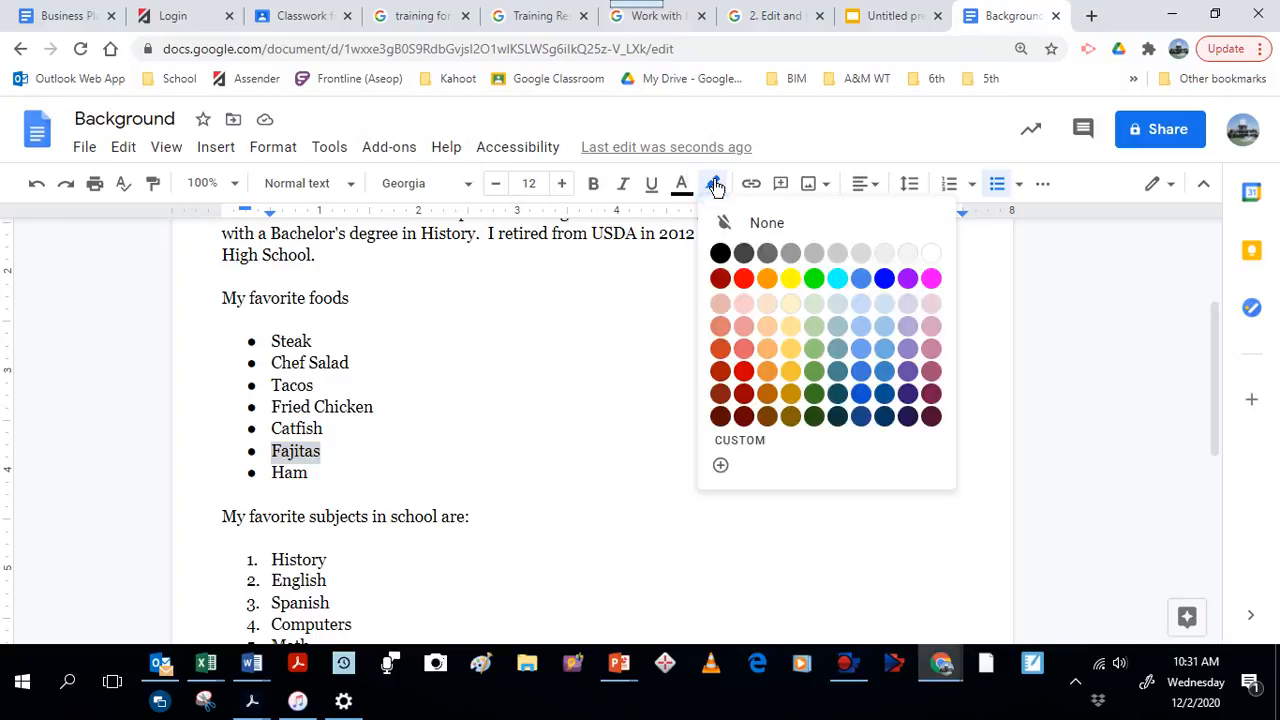
pyautogui.click(790, 279)
pyautogui.click(617, 411)
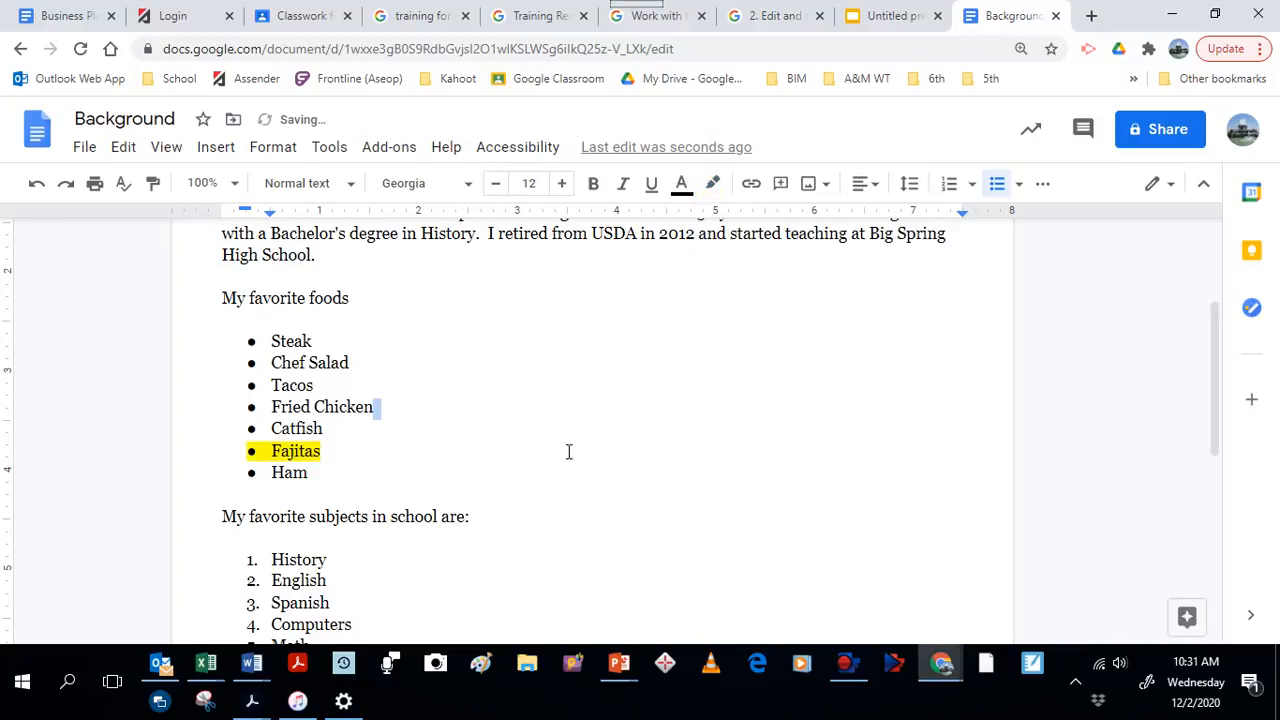
# - Place the text cursor at the very start of the document, before "Hi my name is"
pyautogui.scroll(3, 502, 490)
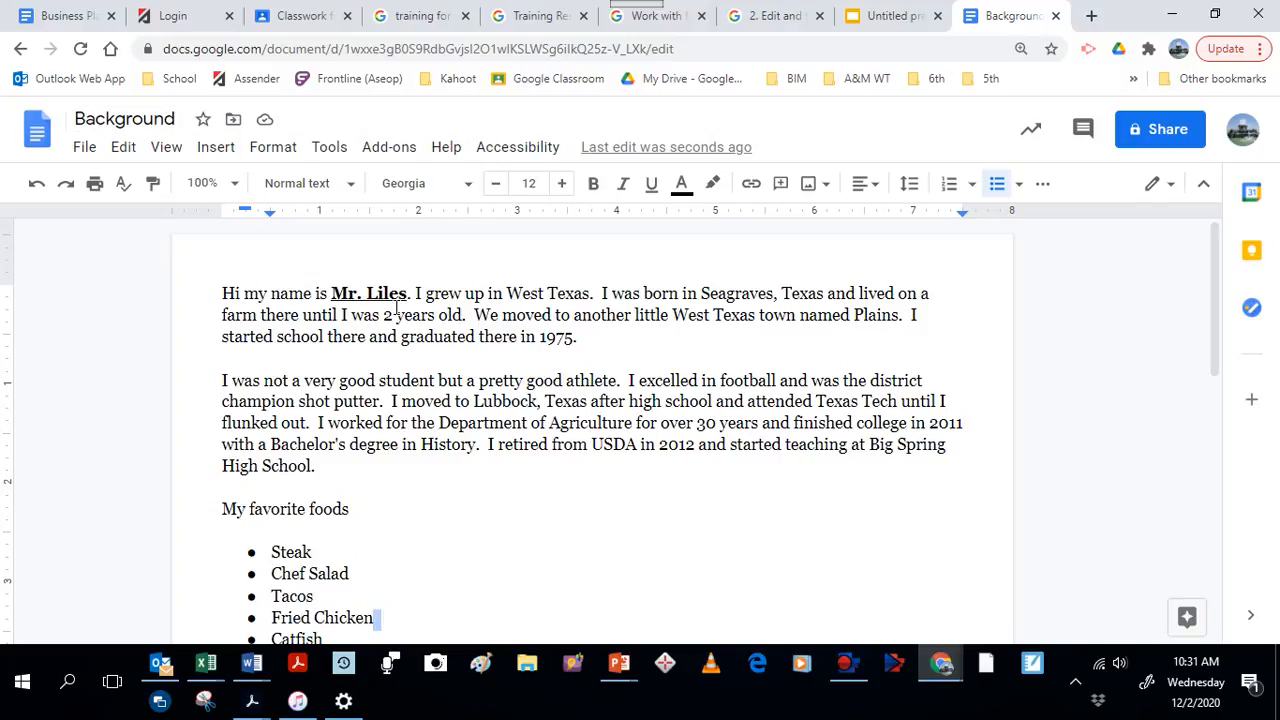
pyautogui.scroll(-4, 497, 440)
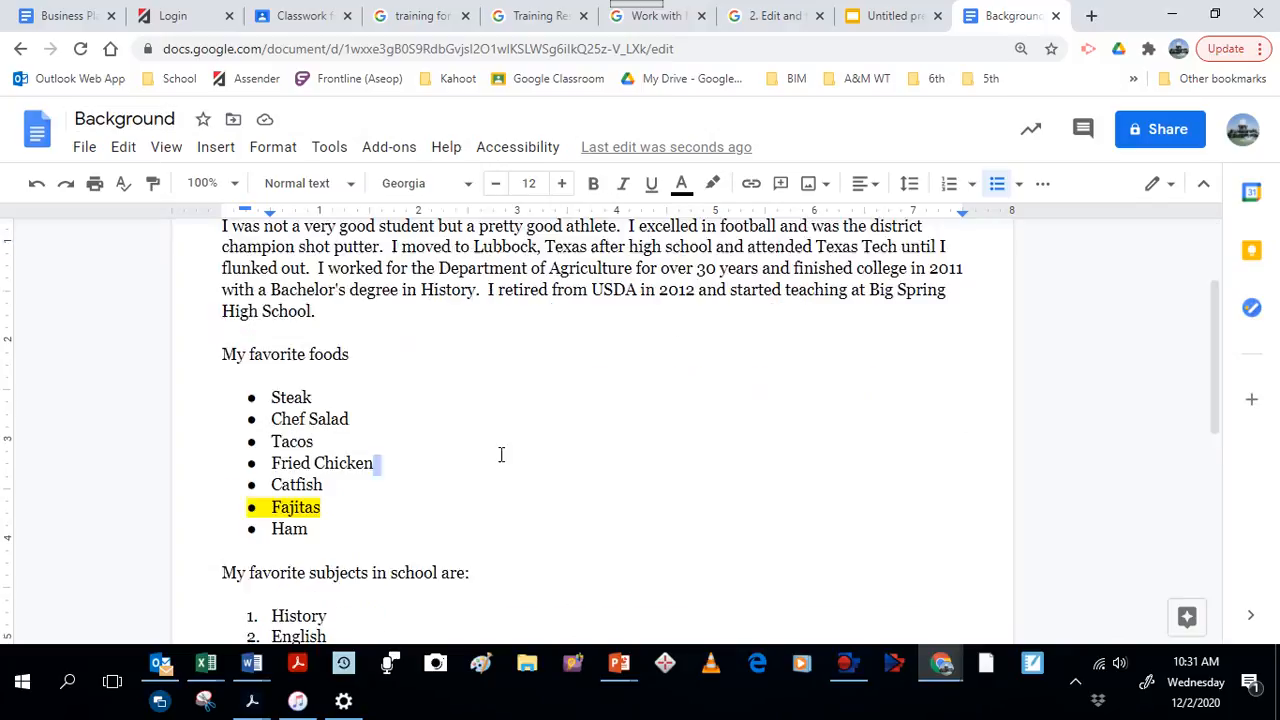
pyautogui.scroll(2, 534, 445)
pyautogui.scroll(2, 534, 445)
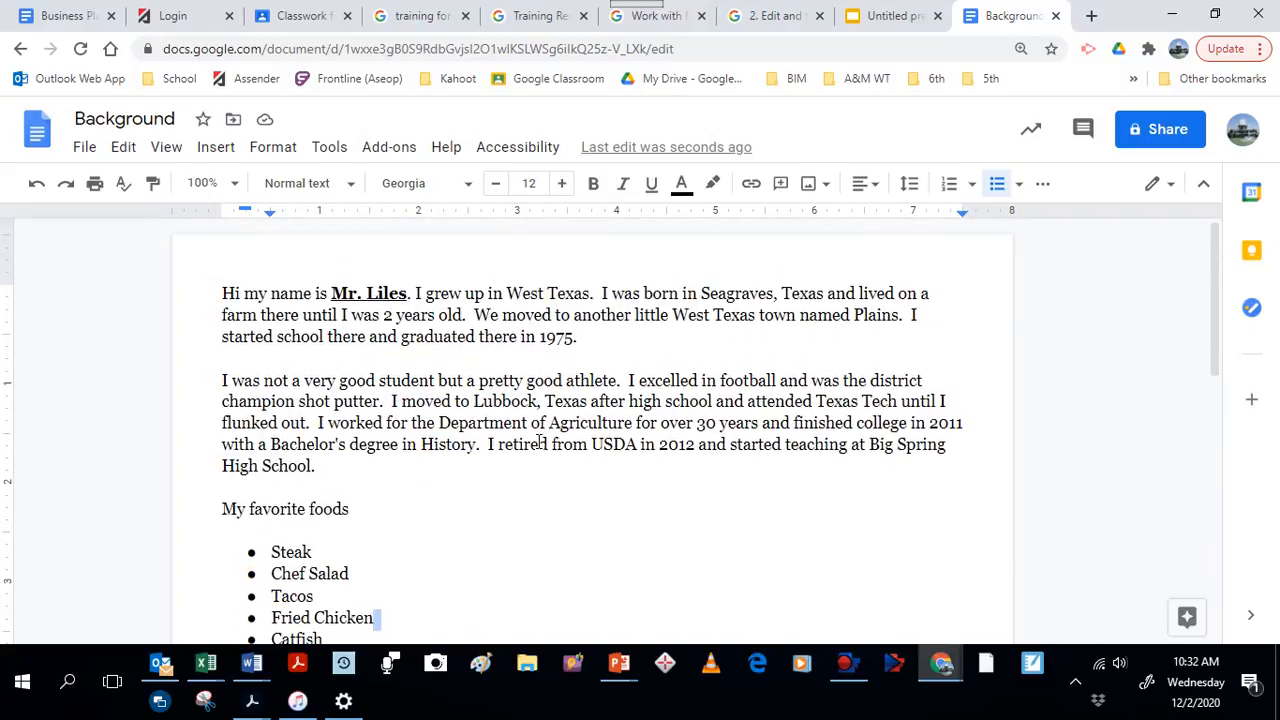
pyautogui.click(216, 292)
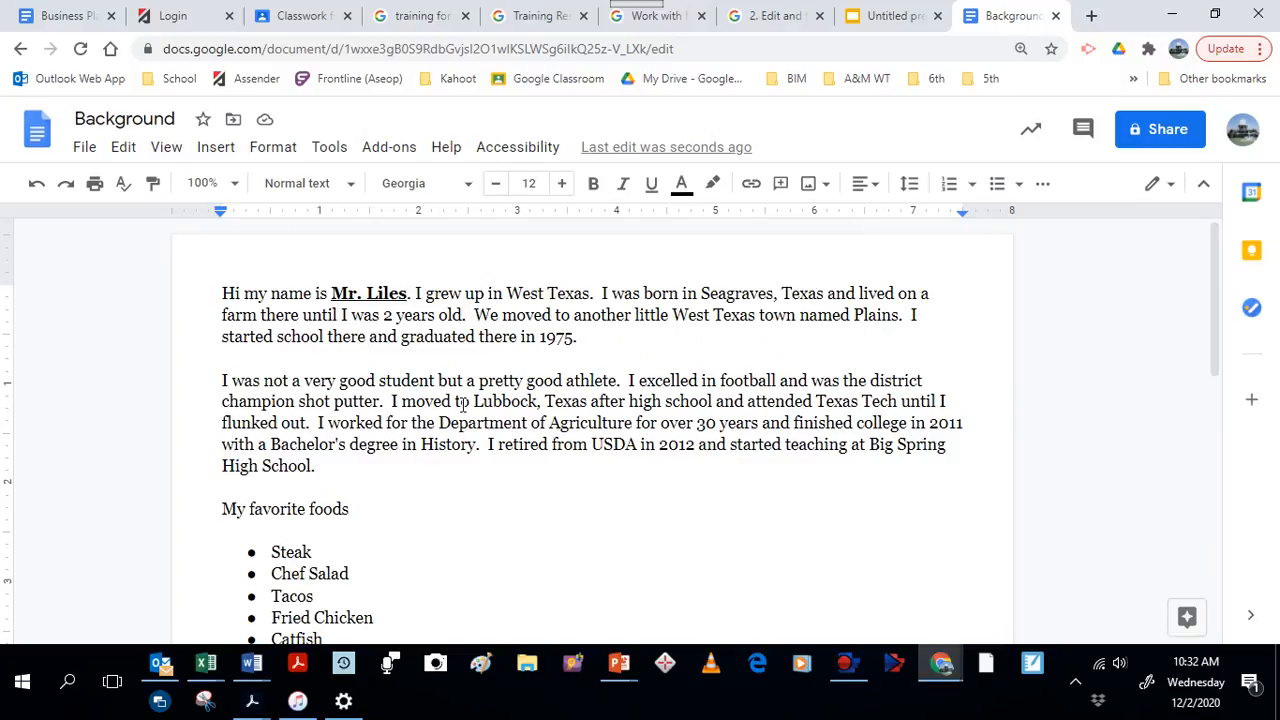